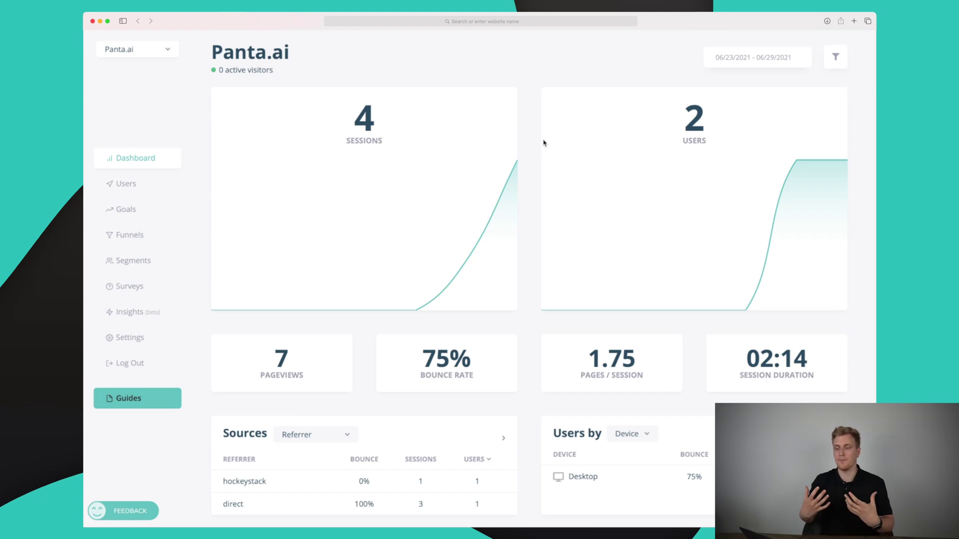
# - Scroll the automatic goals and save the 'Sign up to learn more' click as a named goal
pyautogui.scroll(-1, 544, 144)
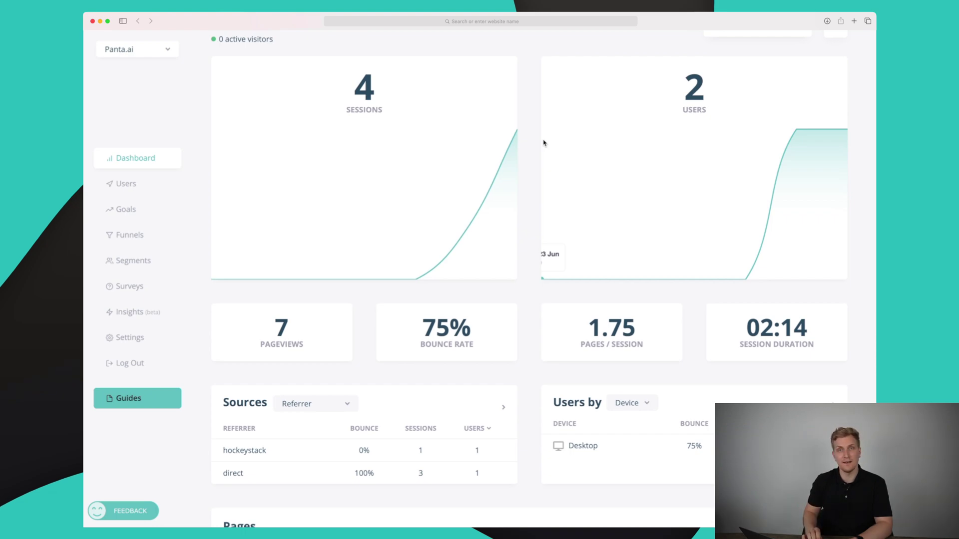
pyautogui.scroll(1, 544, 143)
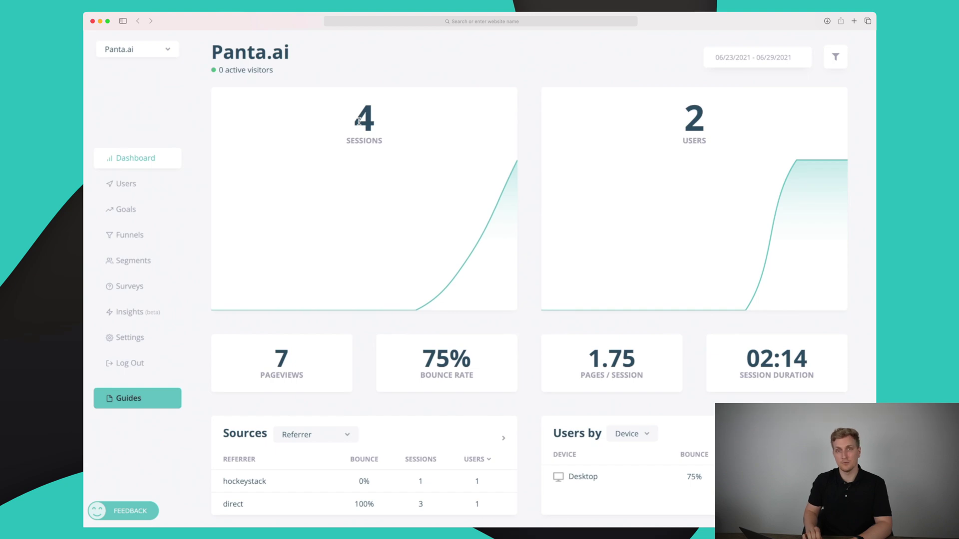
pyautogui.scroll(-5, 359, 120)
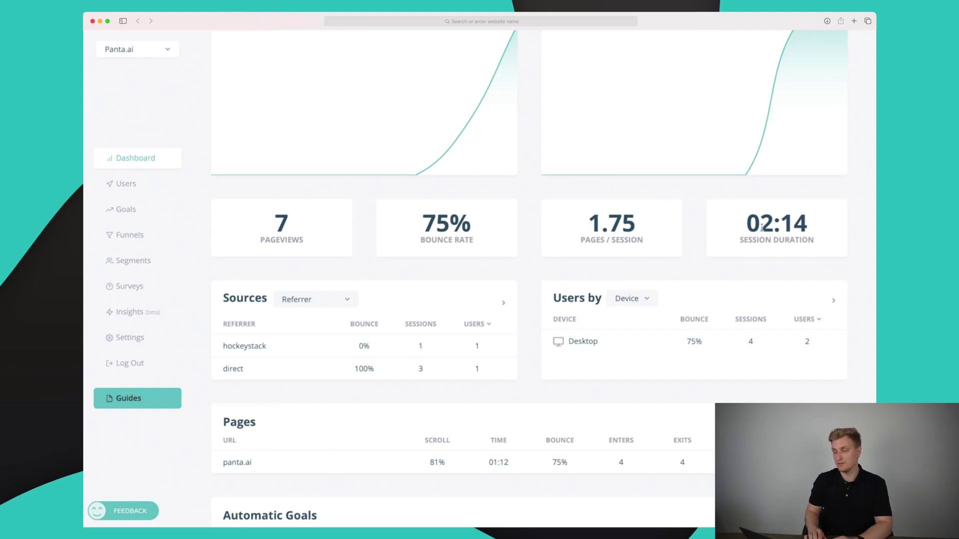
pyautogui.scroll(-2, 448, 323)
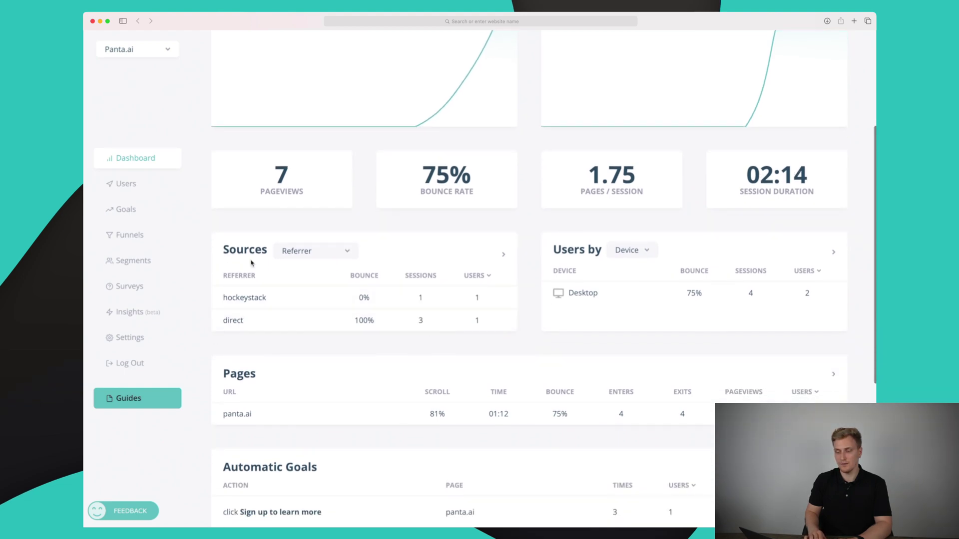
pyautogui.scroll(-1, 353, 326)
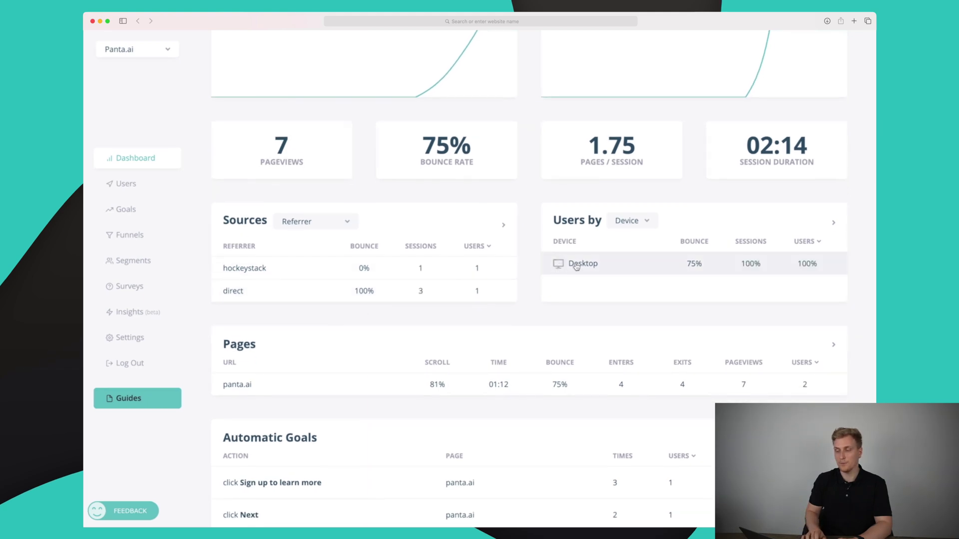
pyautogui.scroll(-1, 584, 268)
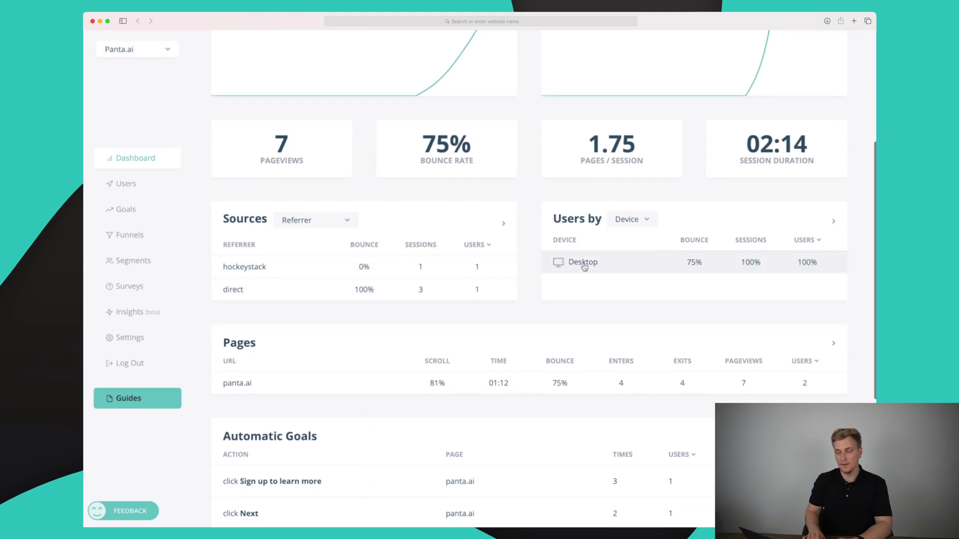
pyautogui.scroll(-3, 584, 267)
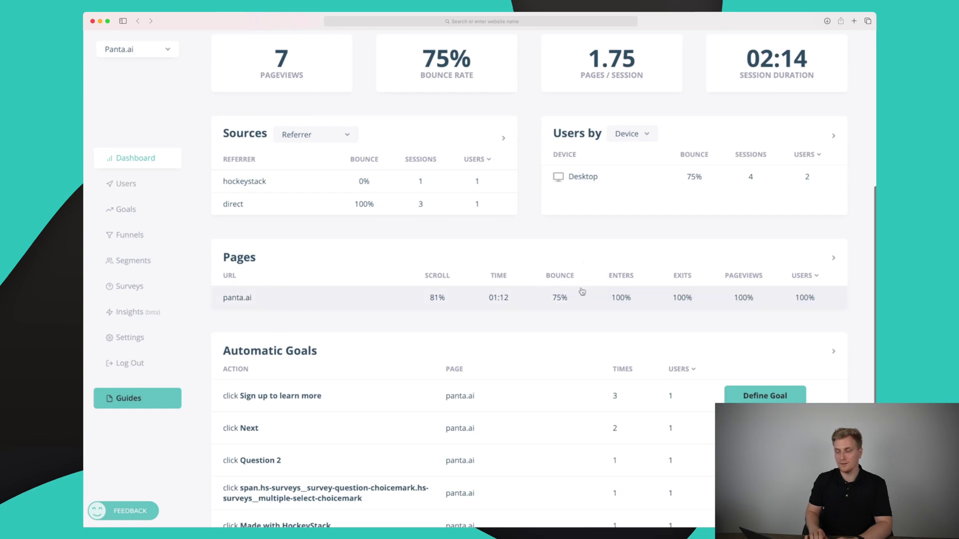
pyautogui.scroll(-1, 582, 292)
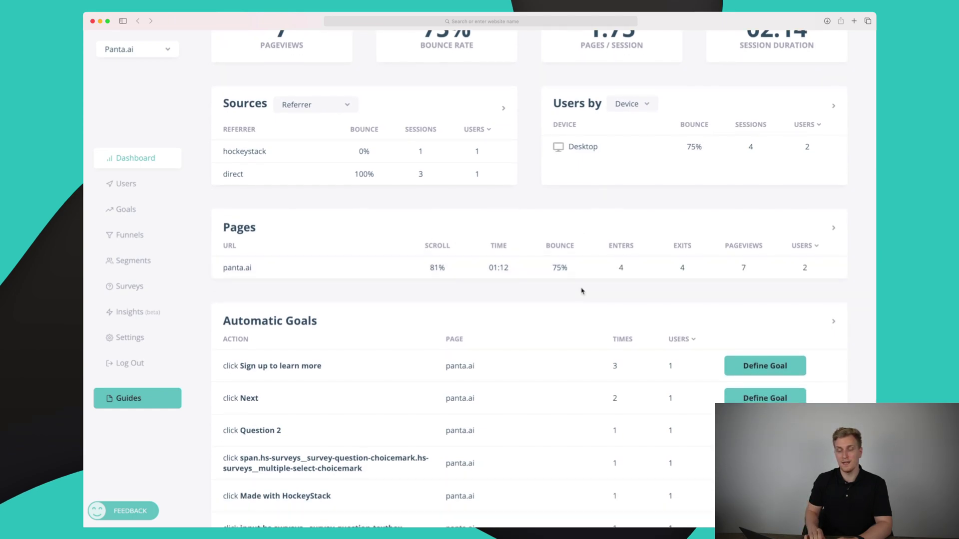
pyautogui.scroll(-3, 581, 292)
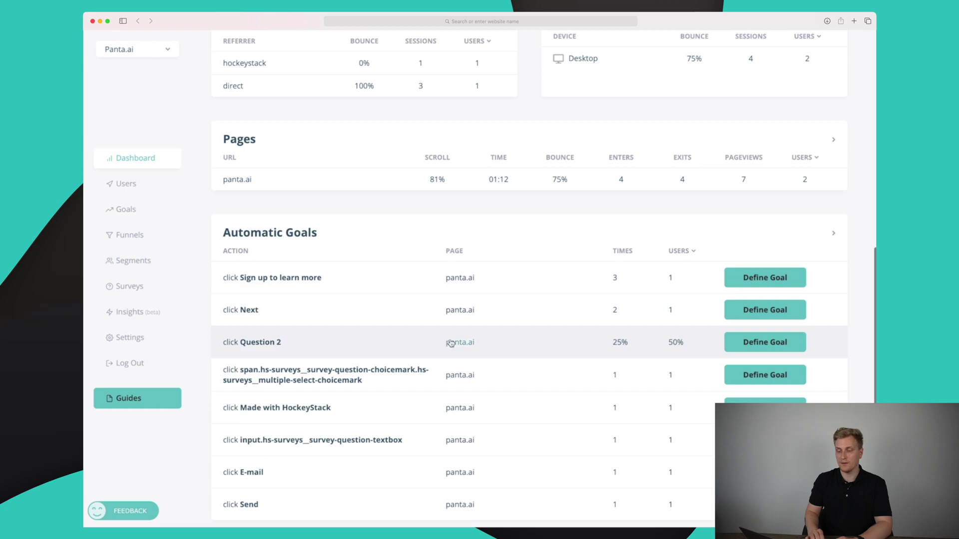
pyautogui.scroll(-1, 451, 343)
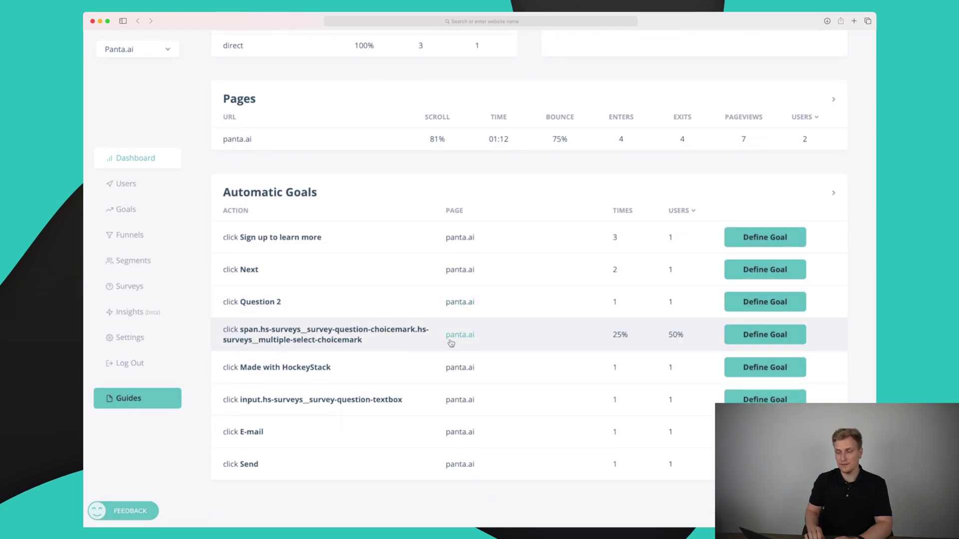
pyautogui.scroll(1, 451, 343)
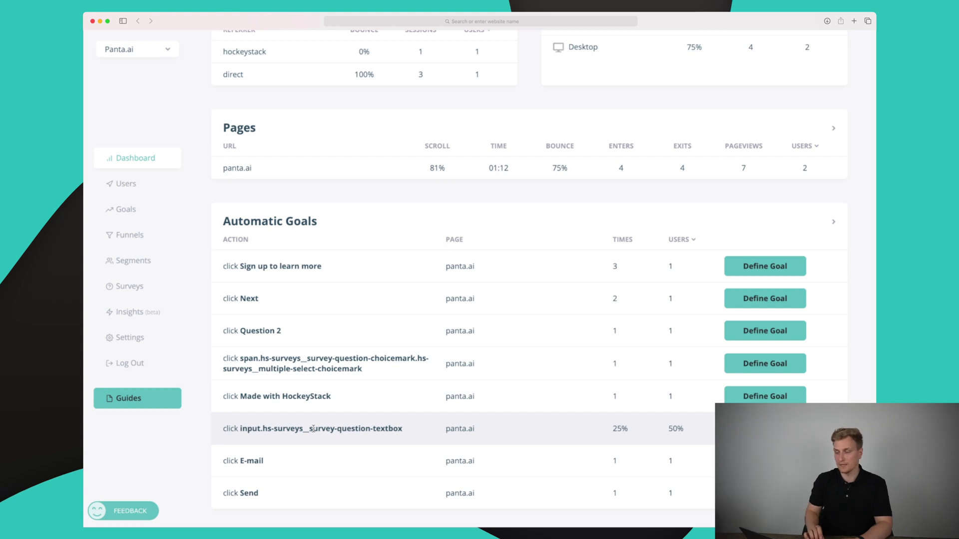
pyautogui.scroll(-1, 558, 235)
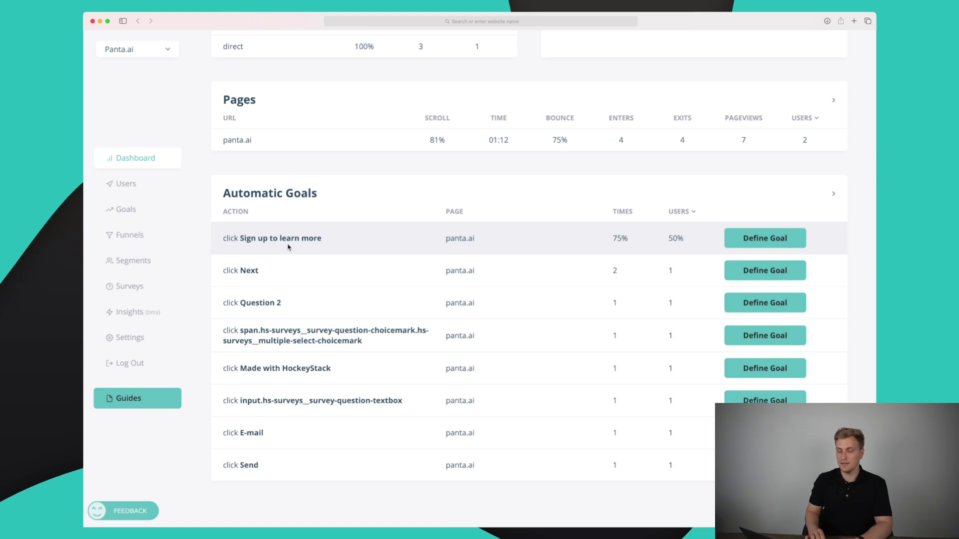
pyautogui.click(767, 239)
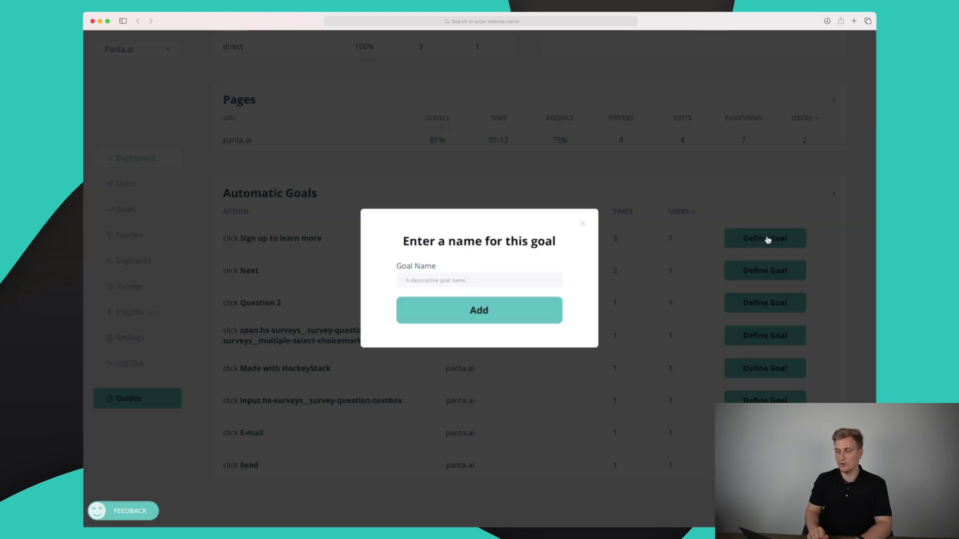
pyautogui.click(473, 279)
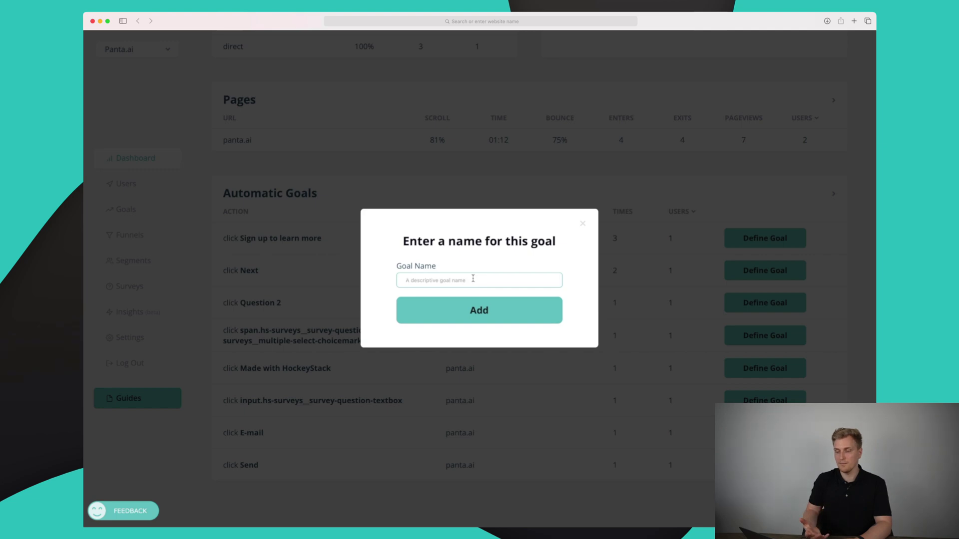
pyautogui.click(495, 315)
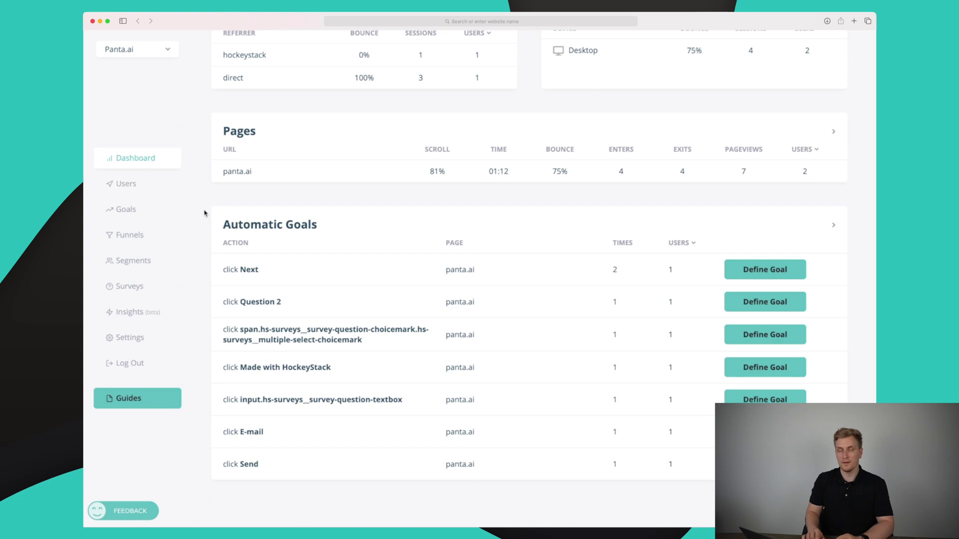
pyautogui.scroll(10, 225, 200)
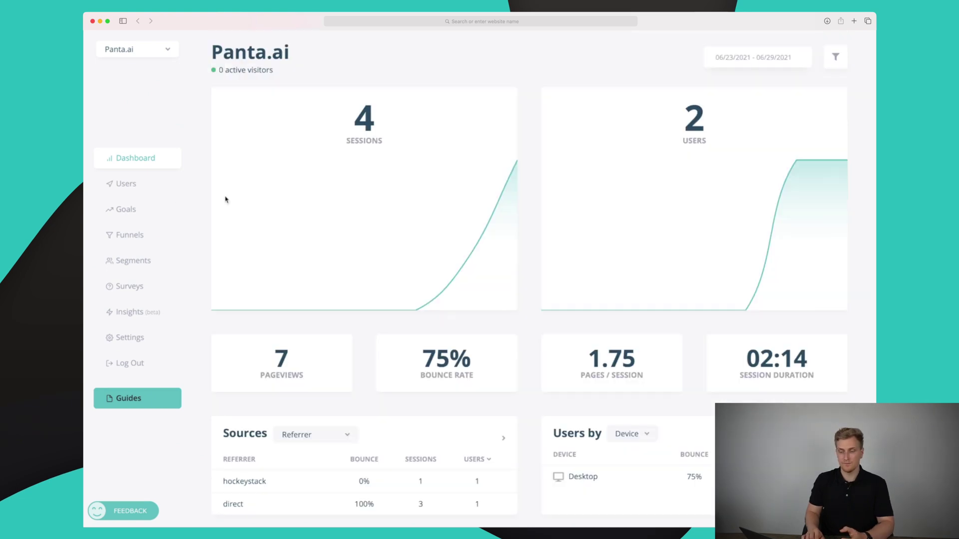
# - Open Users and expand the first visitor with its 1:54, 2:11 and 3:27 sessions
pyautogui.click(155, 187)
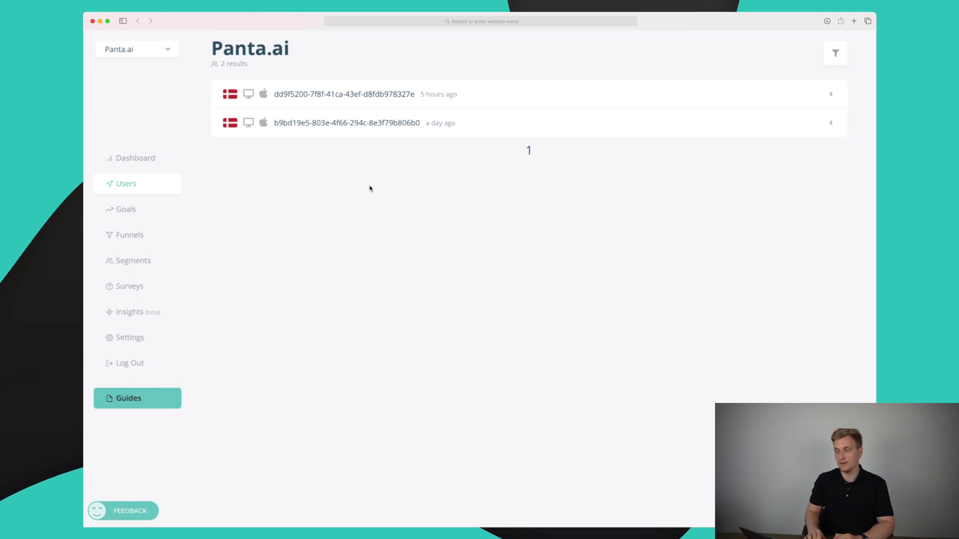
pyautogui.click(410, 98)
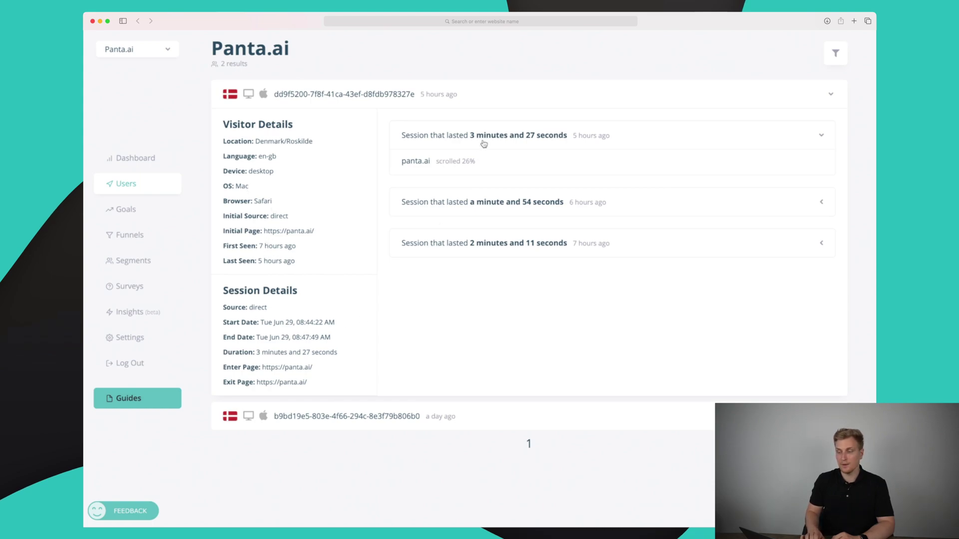
pyautogui.click(631, 204)
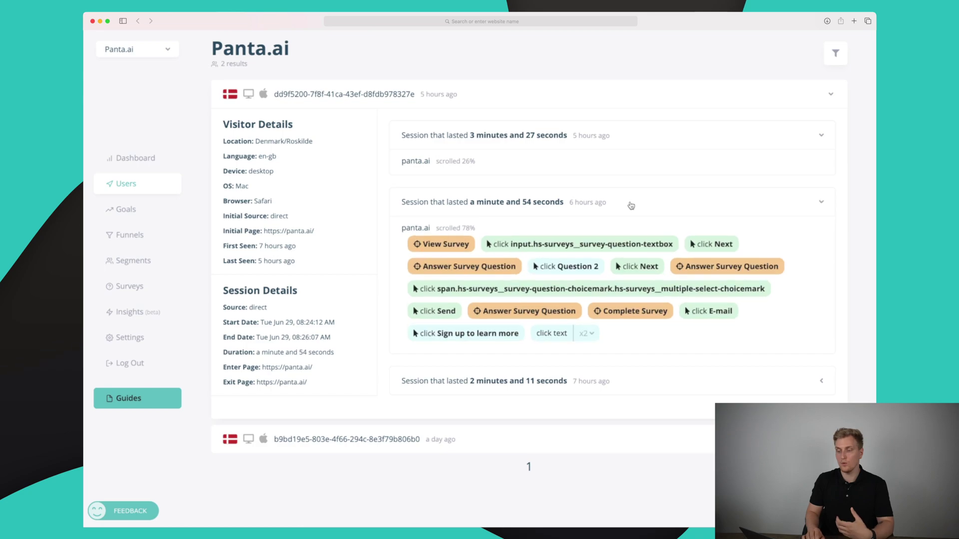
pyautogui.click(518, 384)
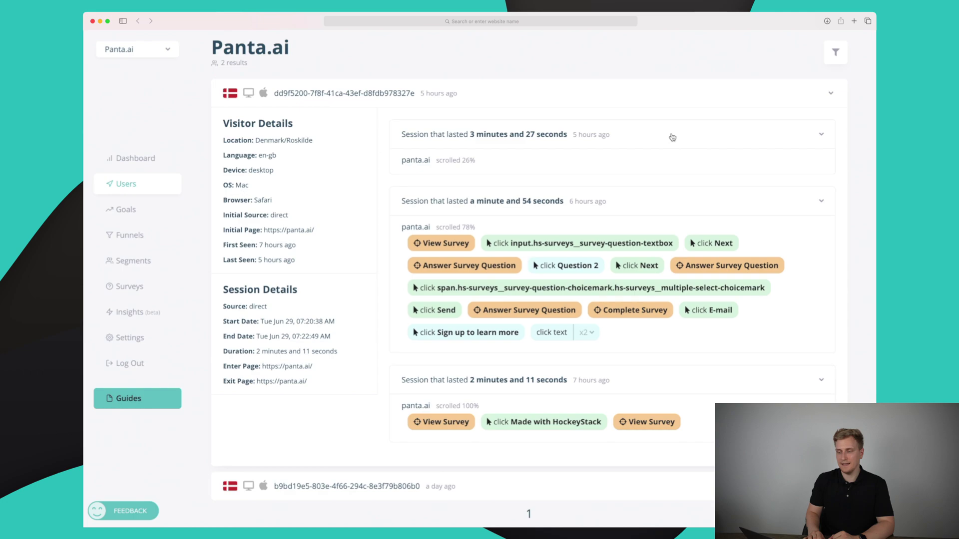
pyautogui.click(673, 136)
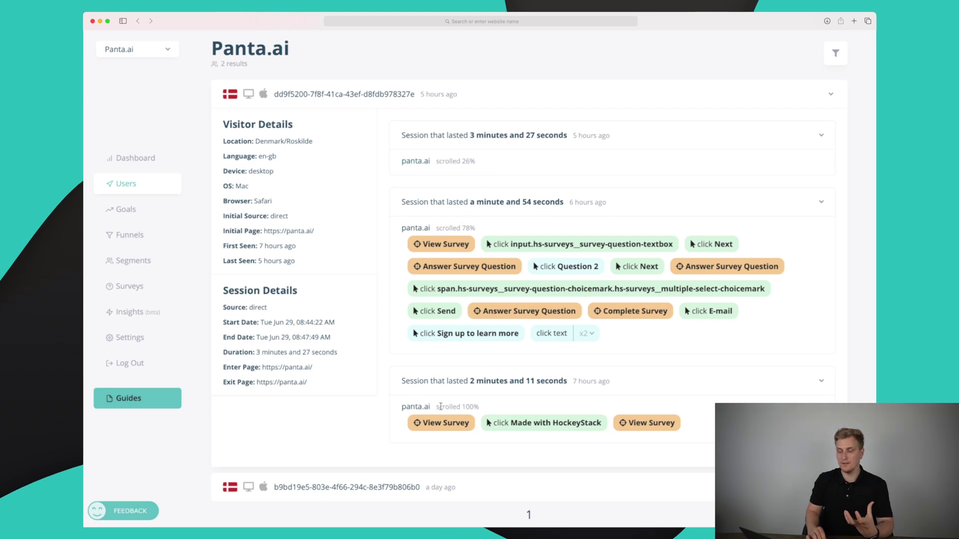
# - Expand and scroll through the second visitor's details, then go to the Goals page
pyautogui.click(454, 494)
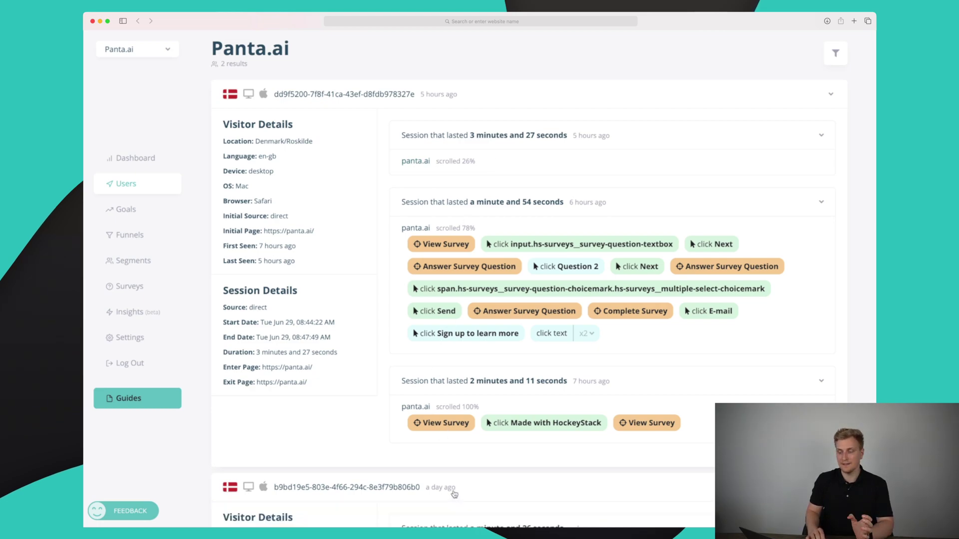
pyautogui.scroll(-10, 454, 494)
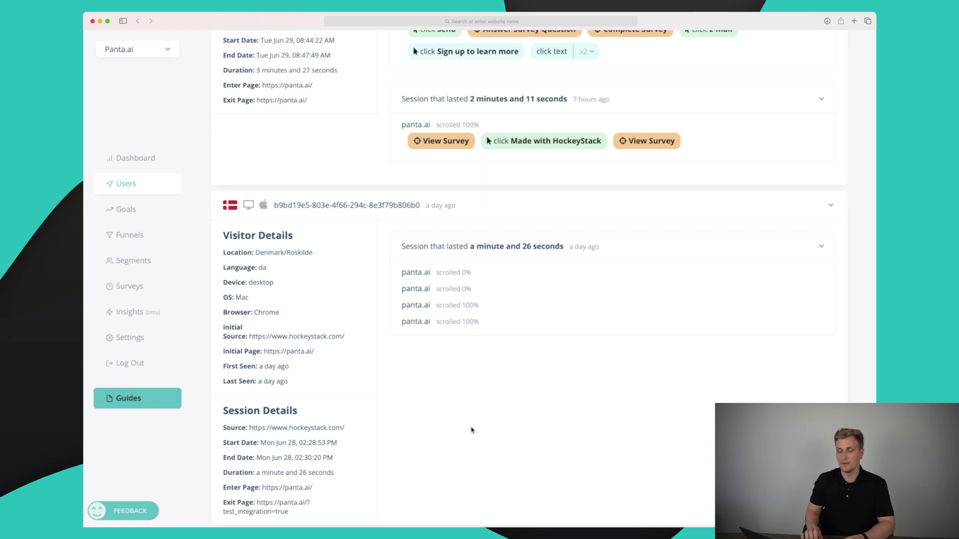
pyautogui.scroll(1, 471, 431)
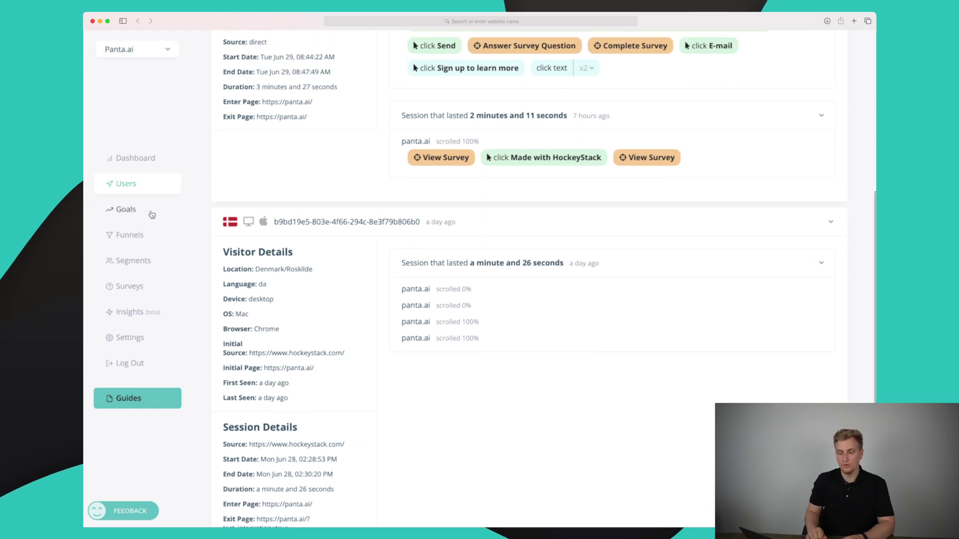
pyautogui.click(152, 215)
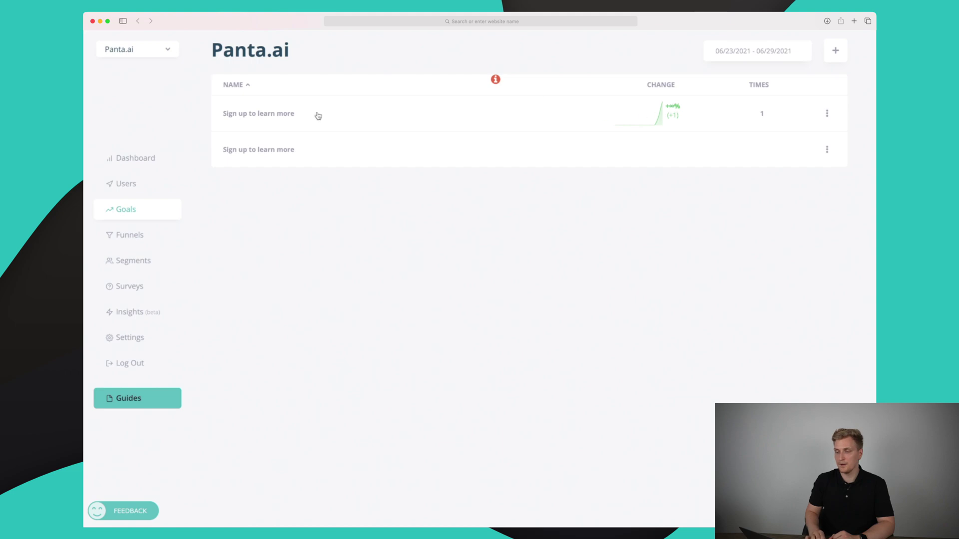
pyautogui.click(289, 116)
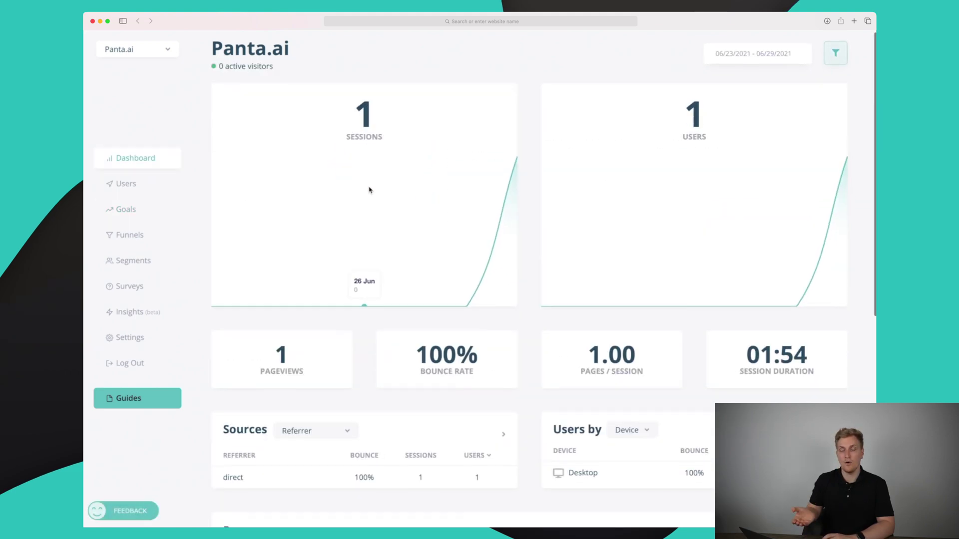
pyautogui.scroll(-1, 369, 190)
pyautogui.scroll(-5, 369, 190)
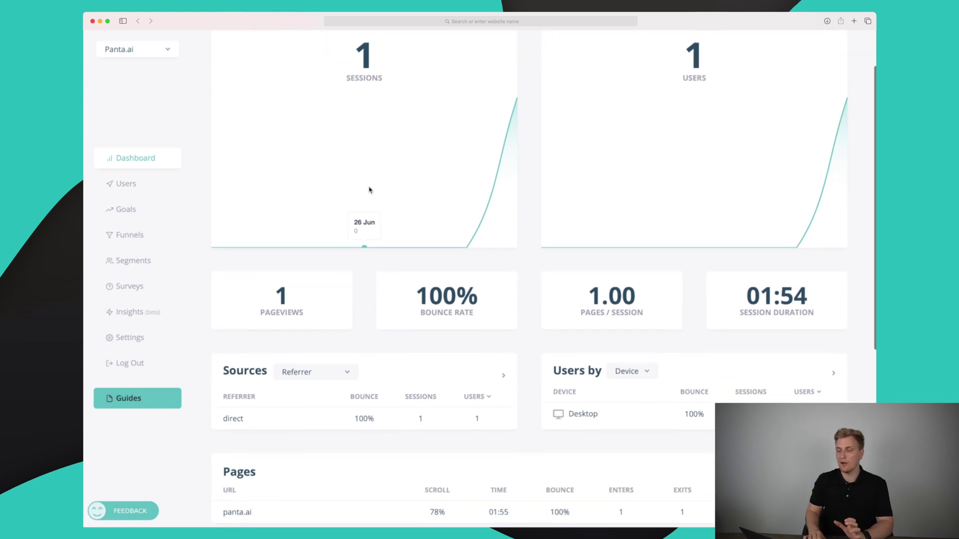
pyautogui.scroll(-4, 369, 190)
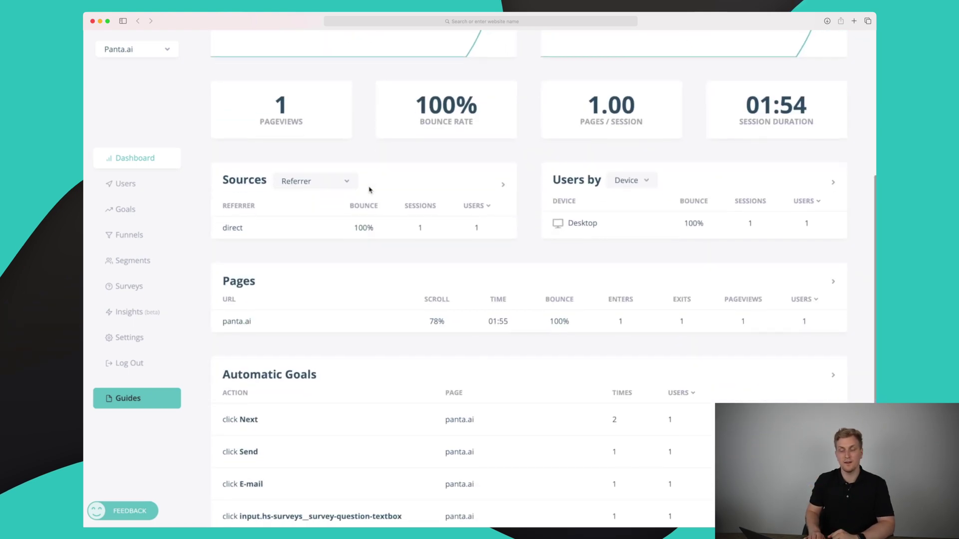
pyautogui.scroll(5, 369, 189)
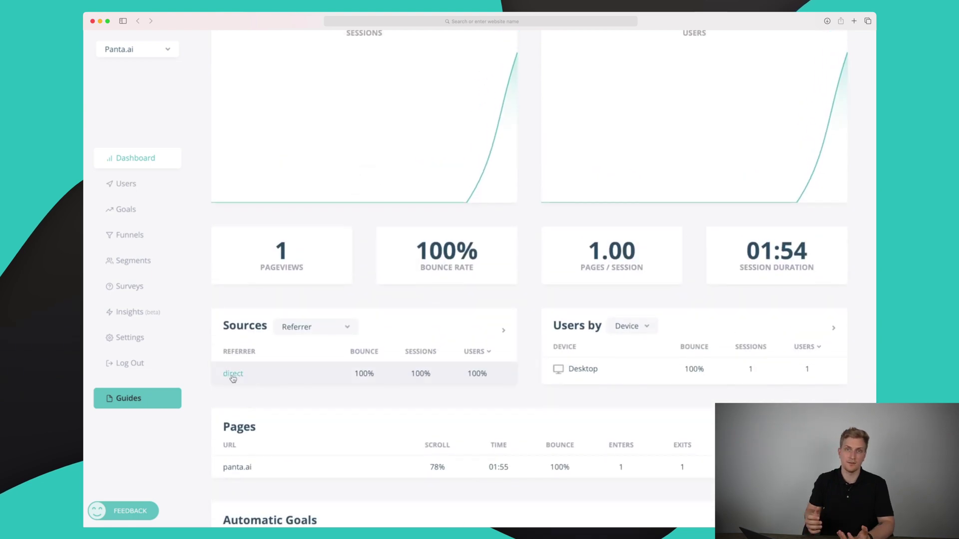
pyautogui.scroll(1, 520, 381)
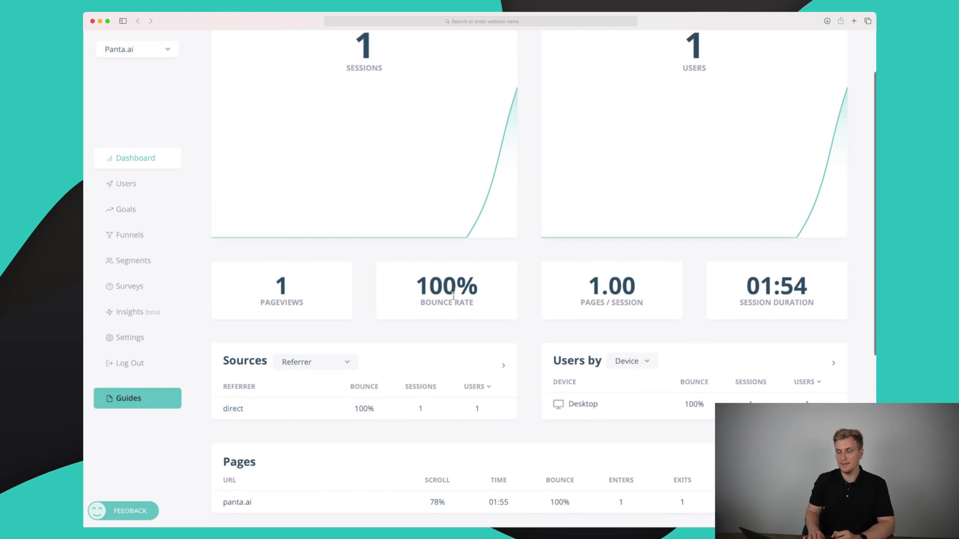
pyautogui.moveTo(417, 288); pyautogui.dragTo(477, 287)
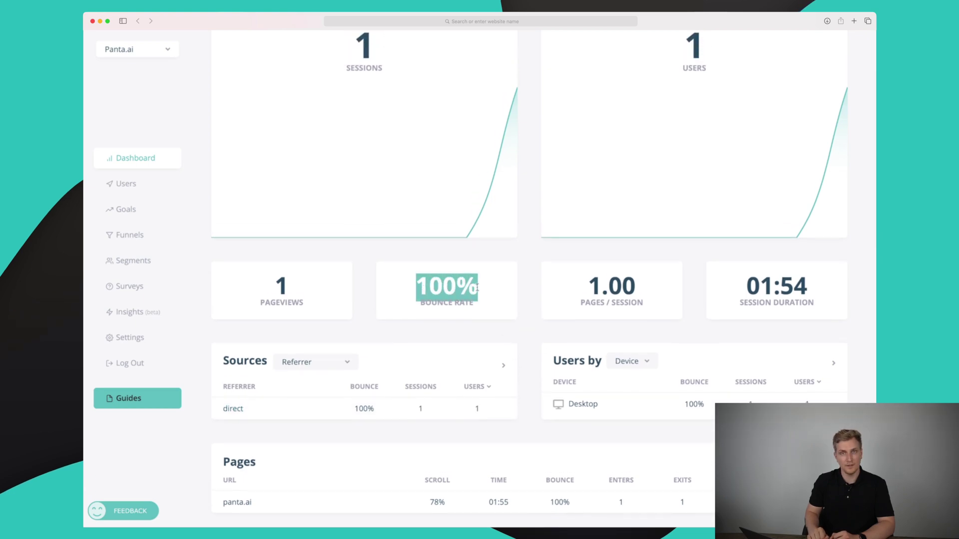
pyautogui.scroll(1, 477, 288)
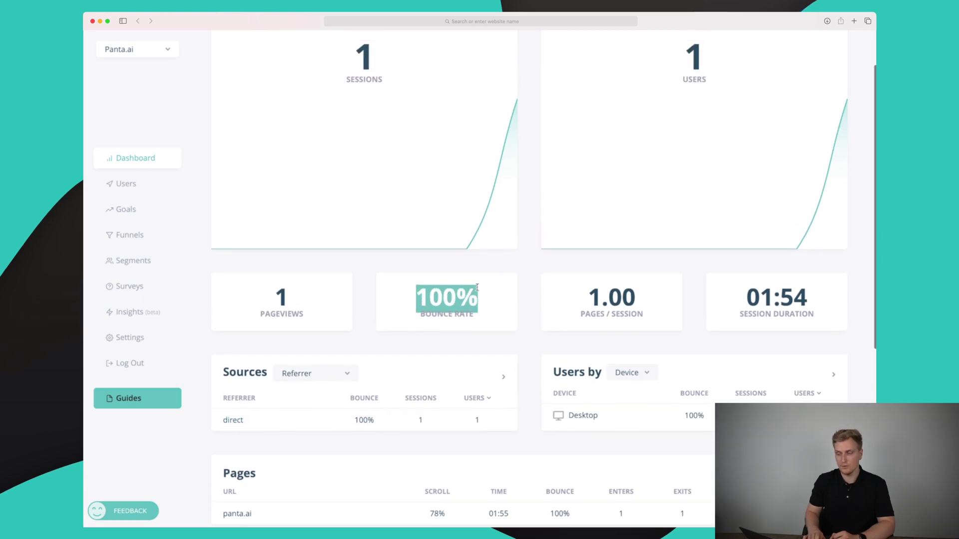
pyautogui.click(584, 311)
pyautogui.moveTo(584, 311); pyautogui.dragTo(623, 312)
pyautogui.scroll(1, 623, 312)
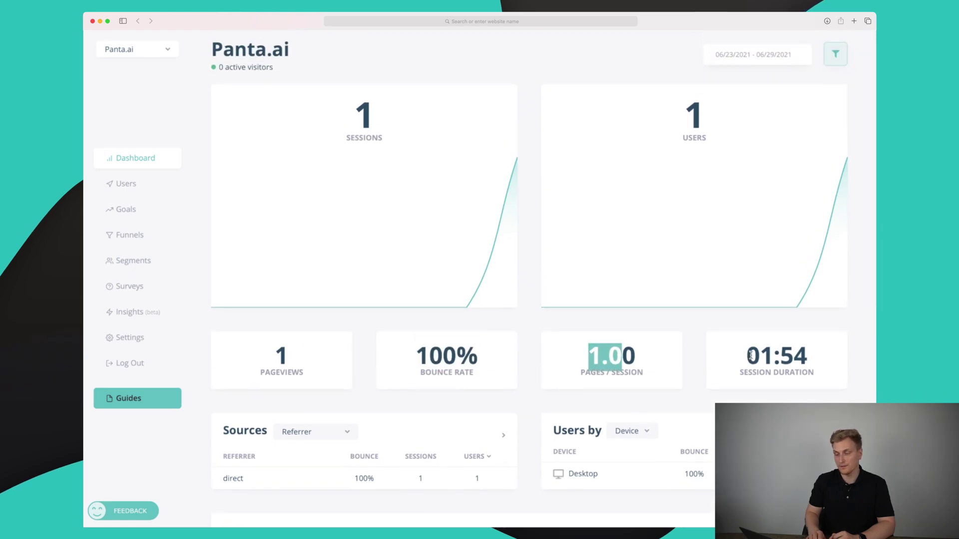
# - On the Goals page, expand the first goal's stats and start a new goal form
pyautogui.click(129, 209)
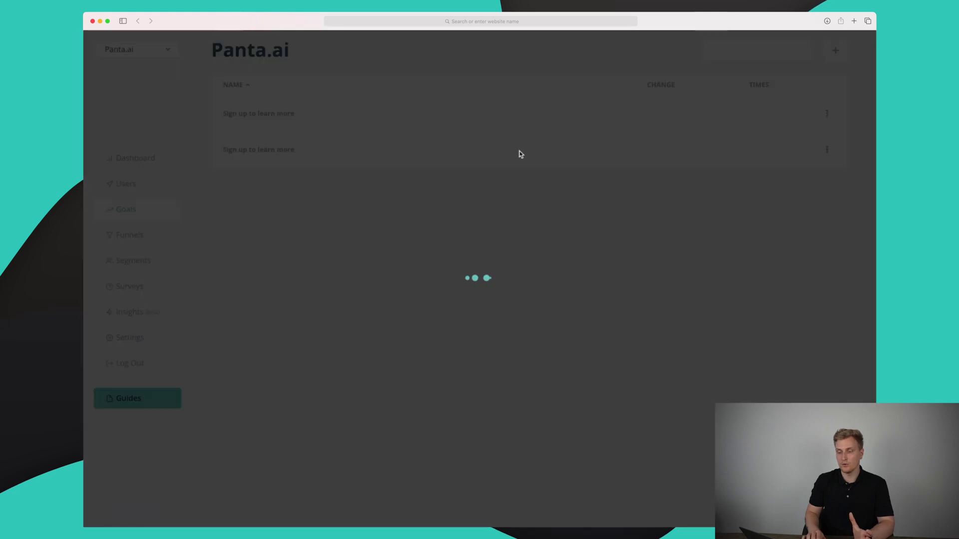
pyautogui.click(763, 118)
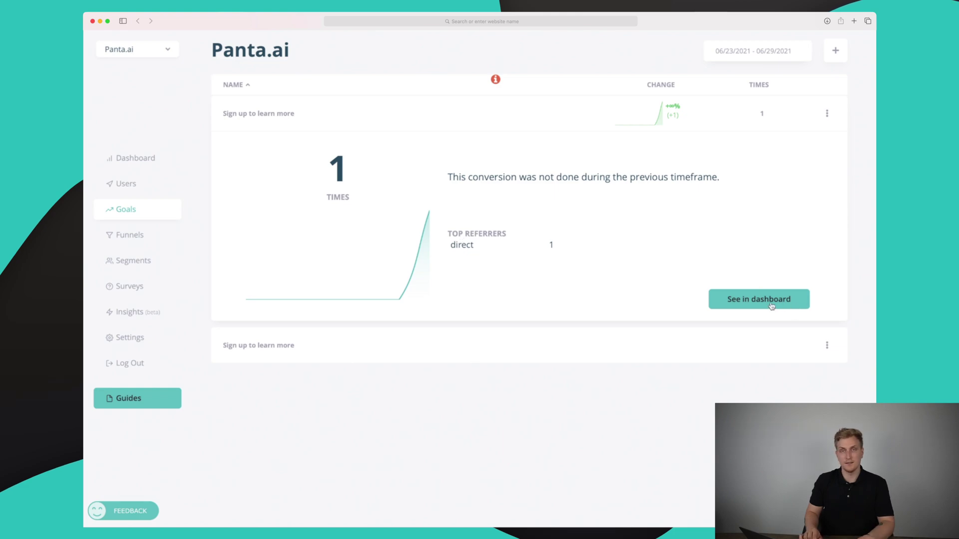
pyautogui.click(835, 52)
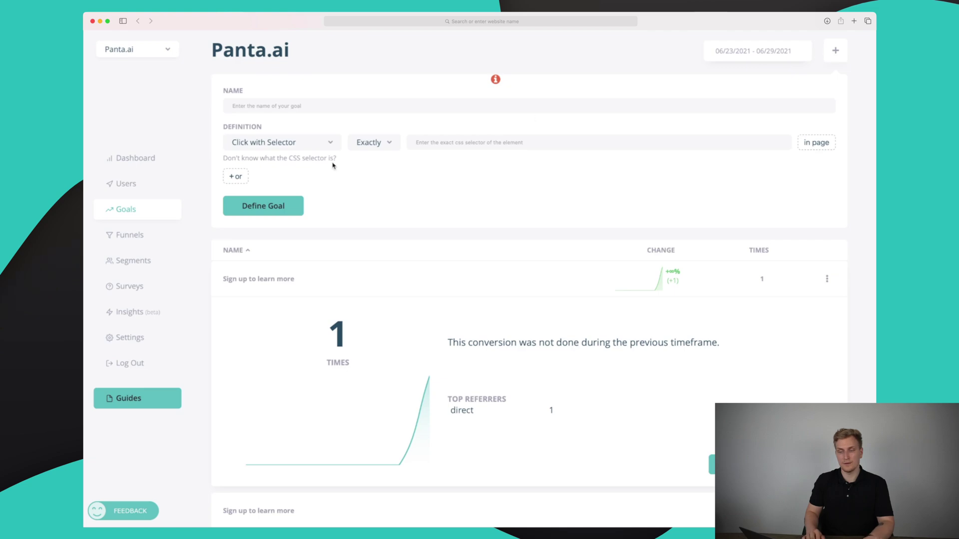
# - Create a goal named 'Sign up' triggered by Click with Text matching 'Sign up'
pyautogui.click(326, 111)
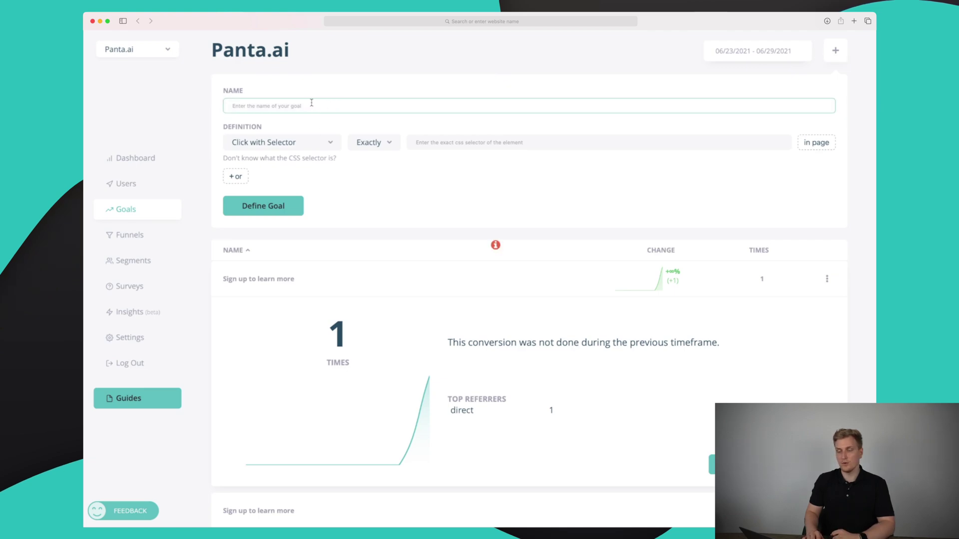
pyautogui.press('Tab')
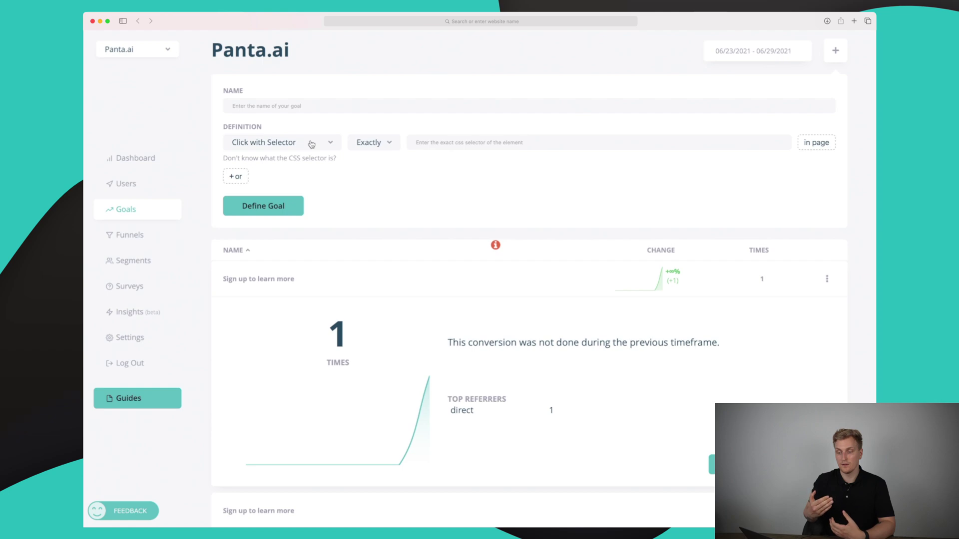
pyautogui.click(273, 150)
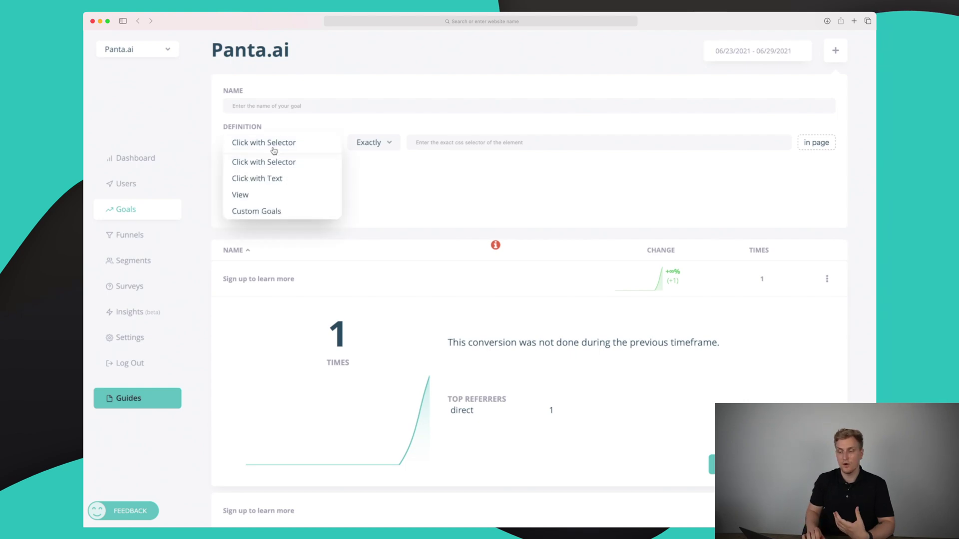
pyautogui.click(281, 184)
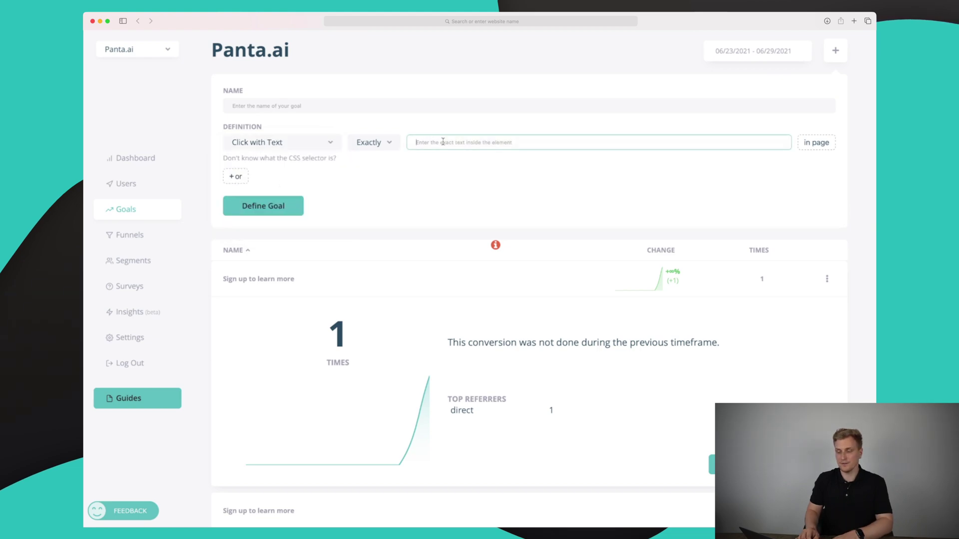
pyautogui.write('Sign up')
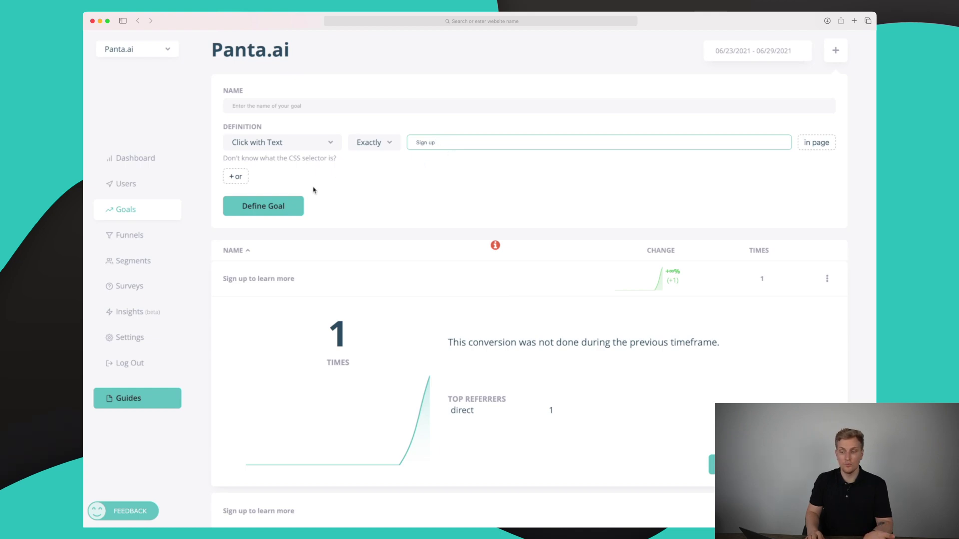
pyautogui.click(274, 205)
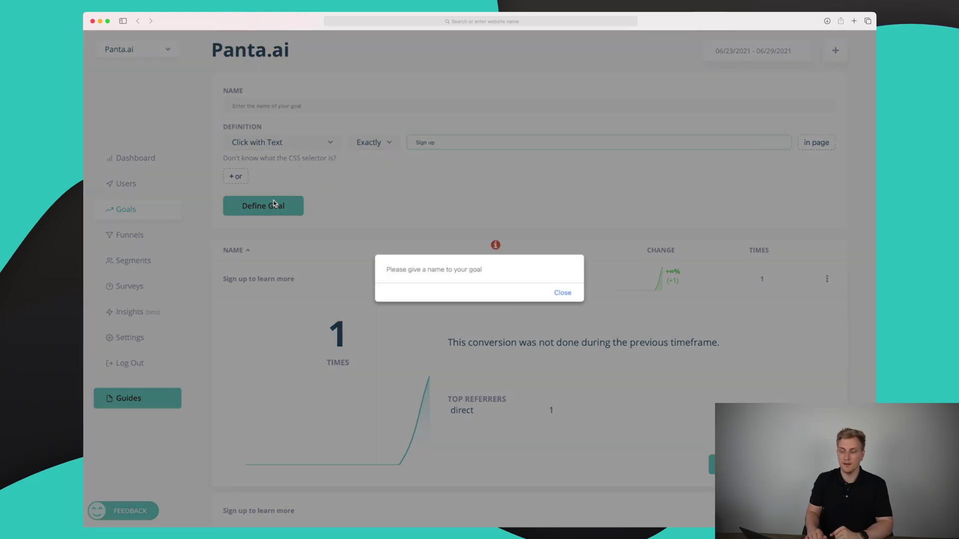
pyautogui.click(563, 293)
pyautogui.click(289, 105)
pyautogui.write('Sign up')
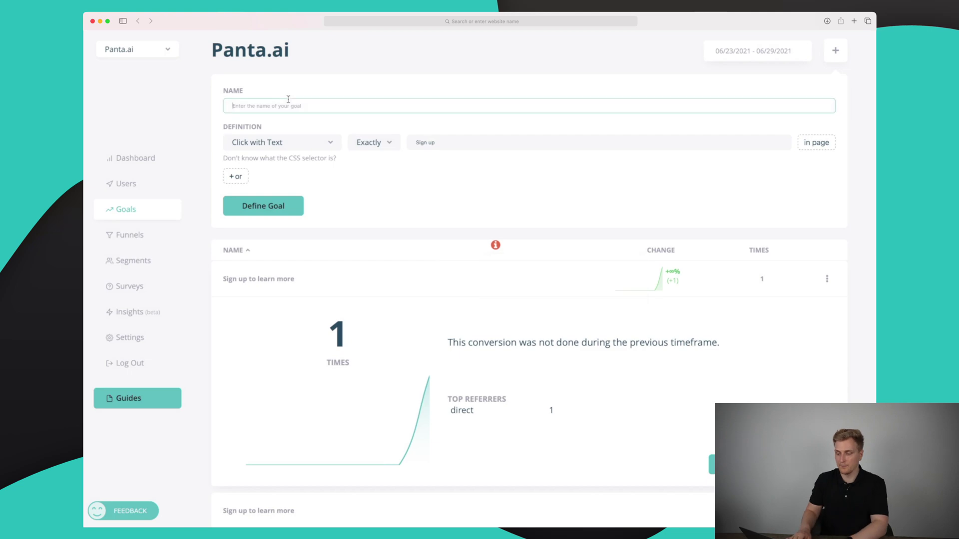
pyautogui.click(267, 207)
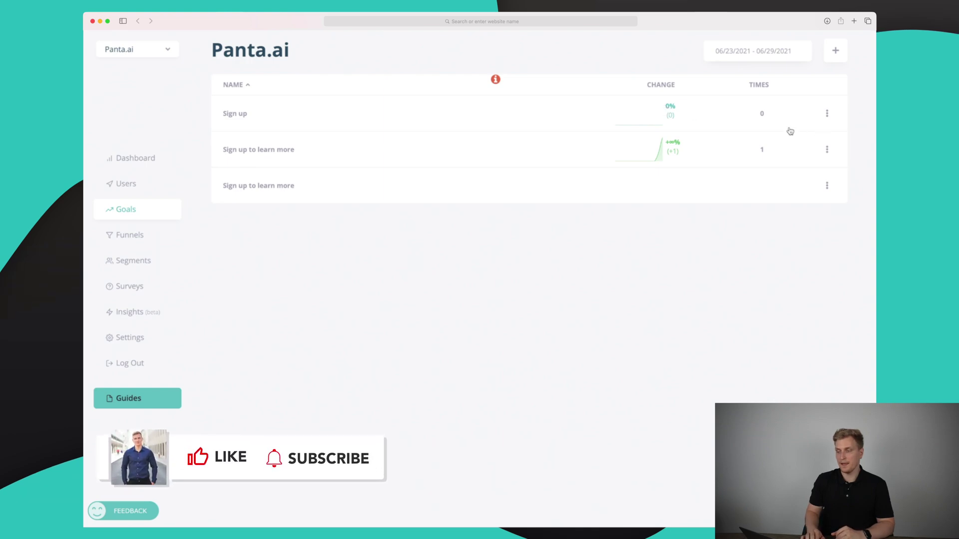
pyautogui.click(496, 81)
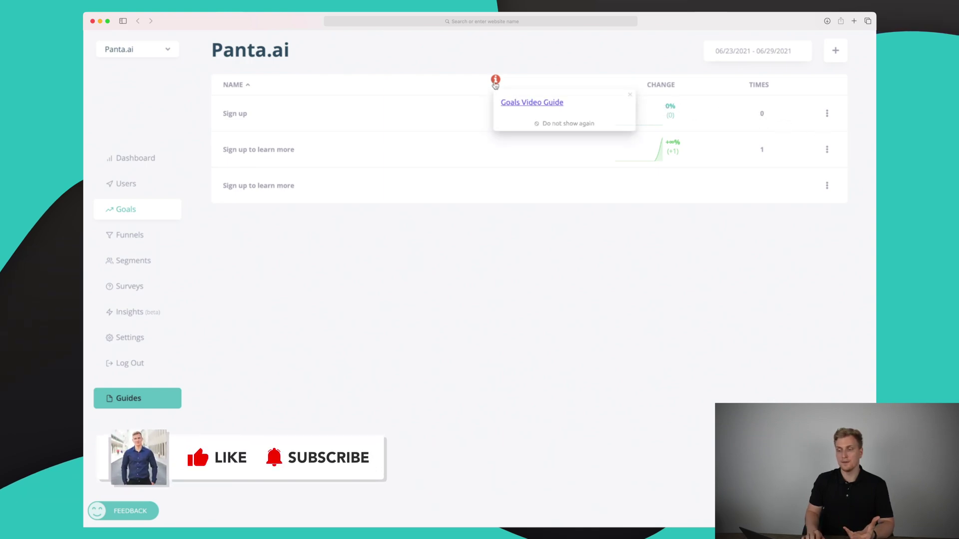
pyautogui.click(457, 285)
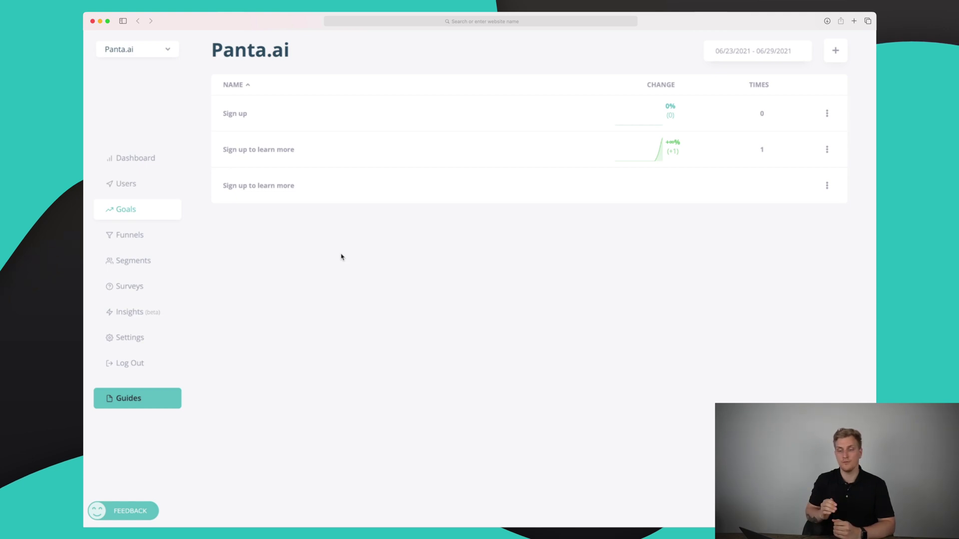
# - Check the 'Sign up to learn more' funnel's 50.0% conversion bars and open its actions menu
pyautogui.click(128, 239)
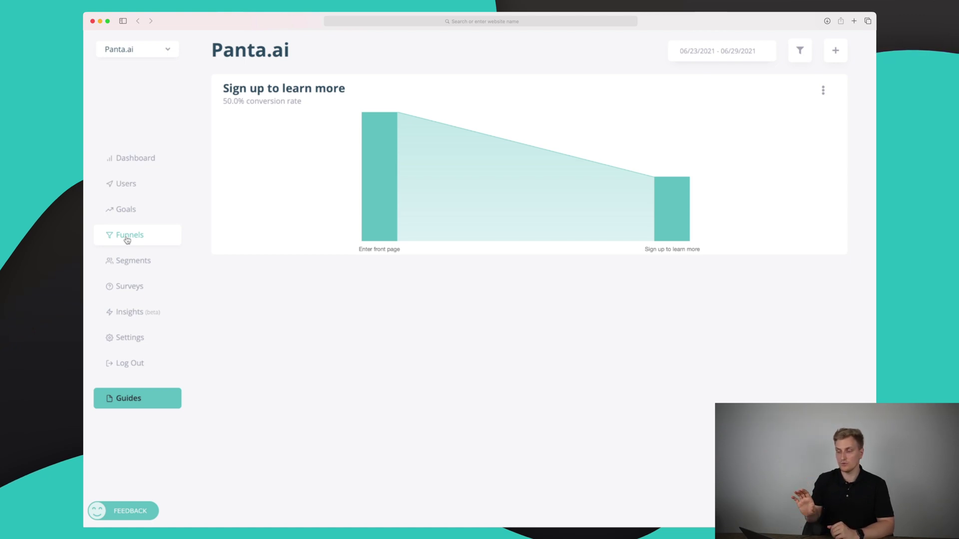
pyautogui.moveTo(428, 150)
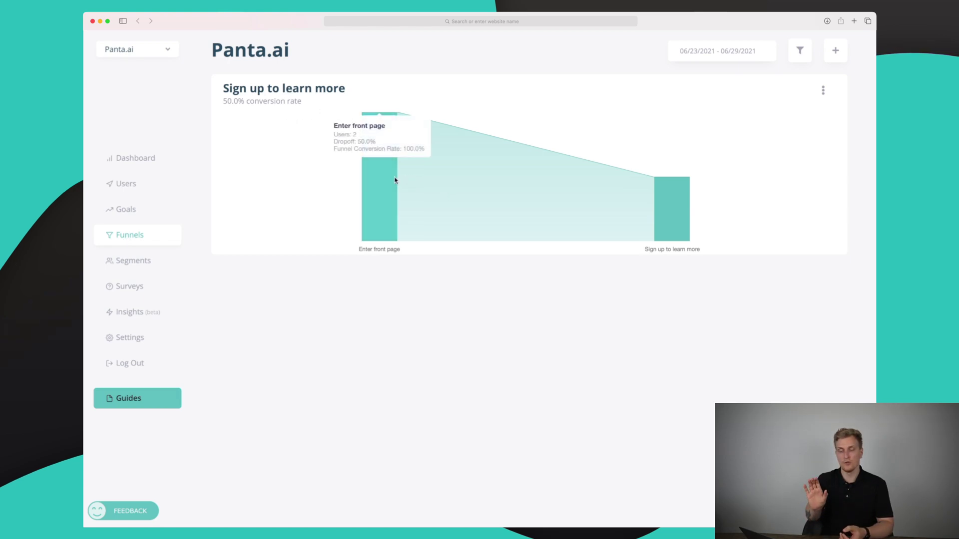
pyautogui.moveTo(599, 210)
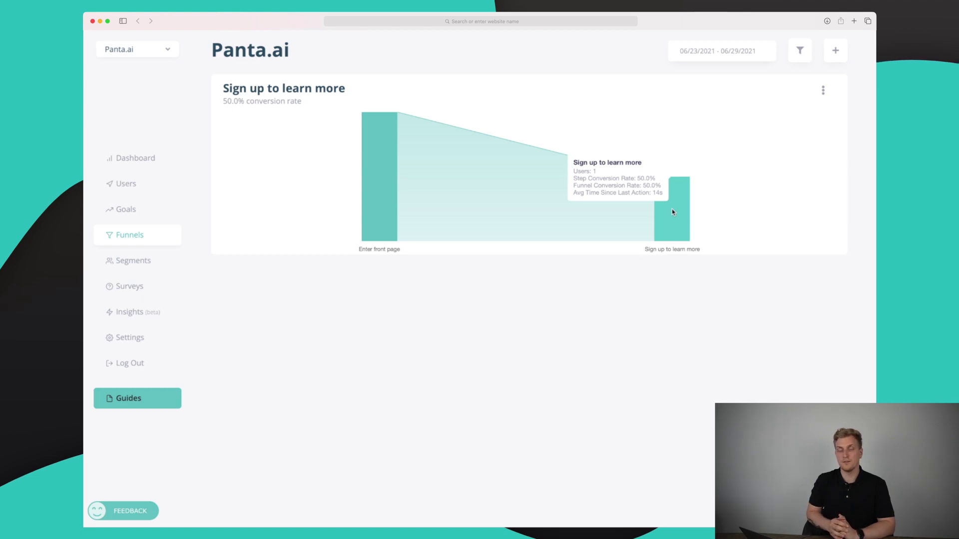
pyautogui.click(823, 91)
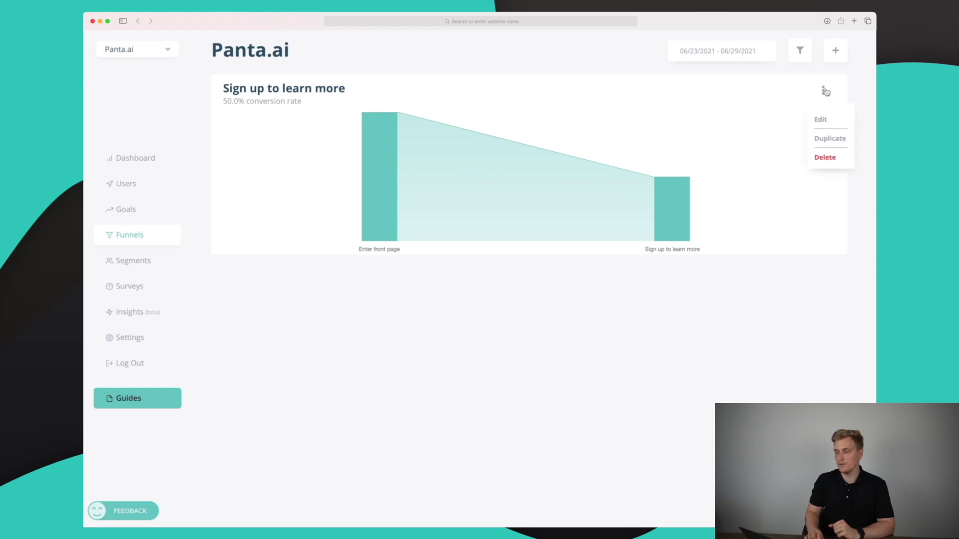
# - Edit the funnel so step two uses the second 'Sign up to learn more' goal
pyautogui.click(822, 121)
pyautogui.scroll(-3, 544, 261)
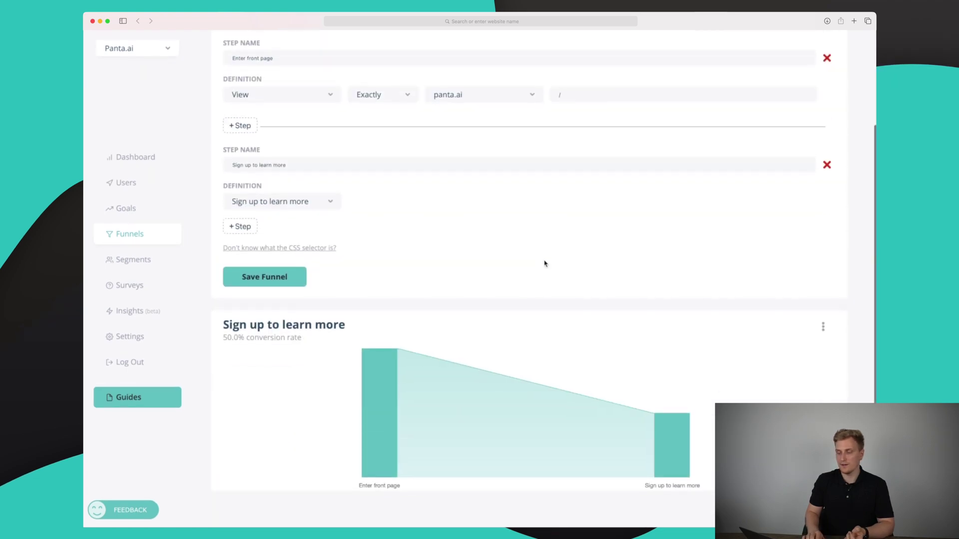
pyautogui.moveTo(378, 424)
pyautogui.scroll(3, 378, 424)
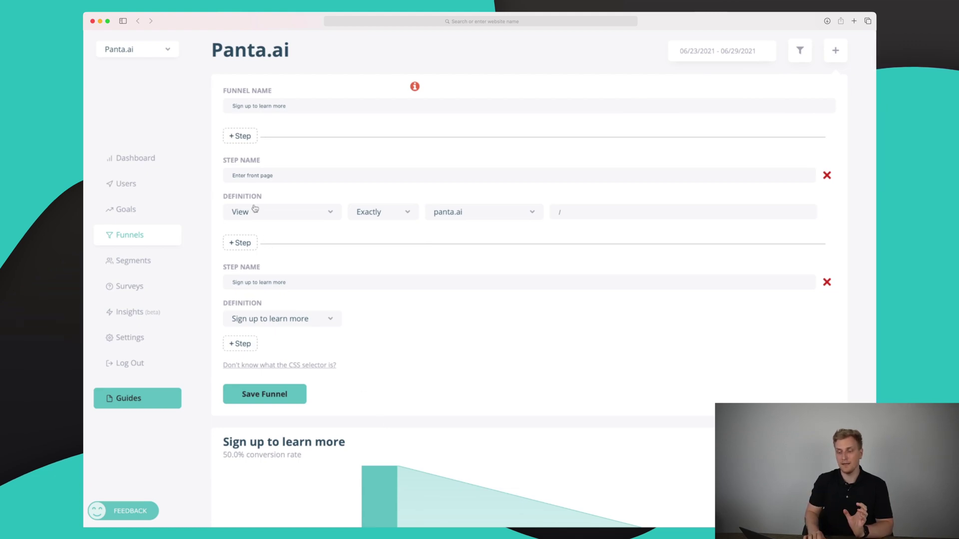
pyautogui.click(250, 179)
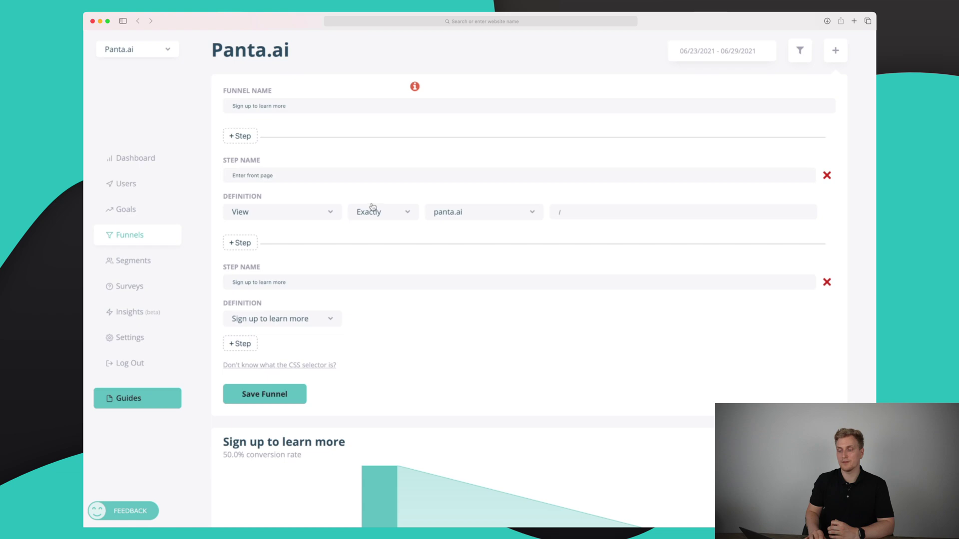
pyautogui.click(569, 212)
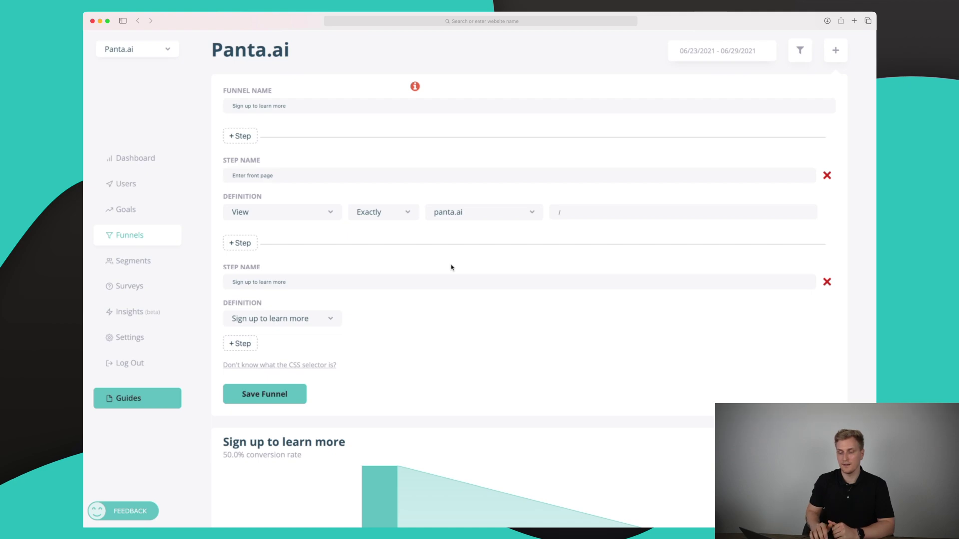
pyautogui.click(287, 322)
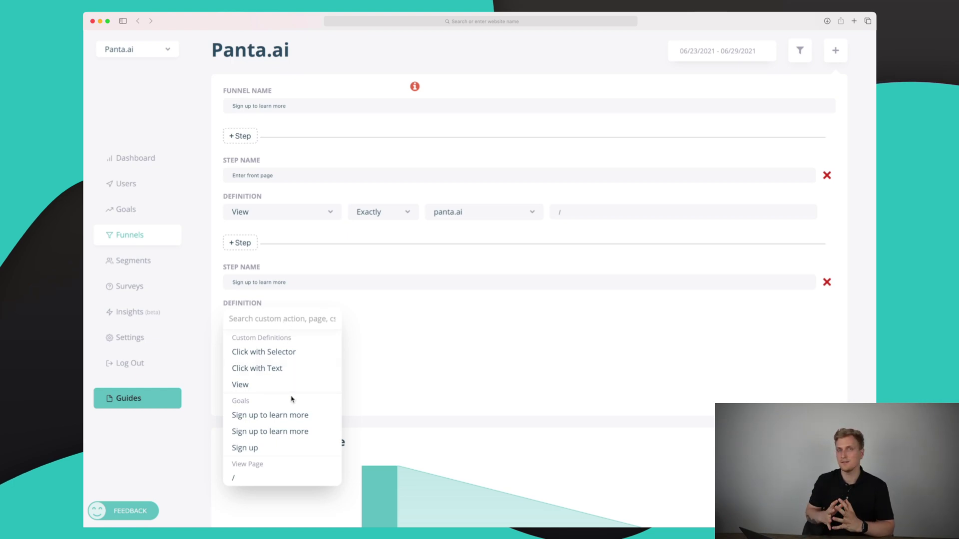
pyautogui.click(287, 433)
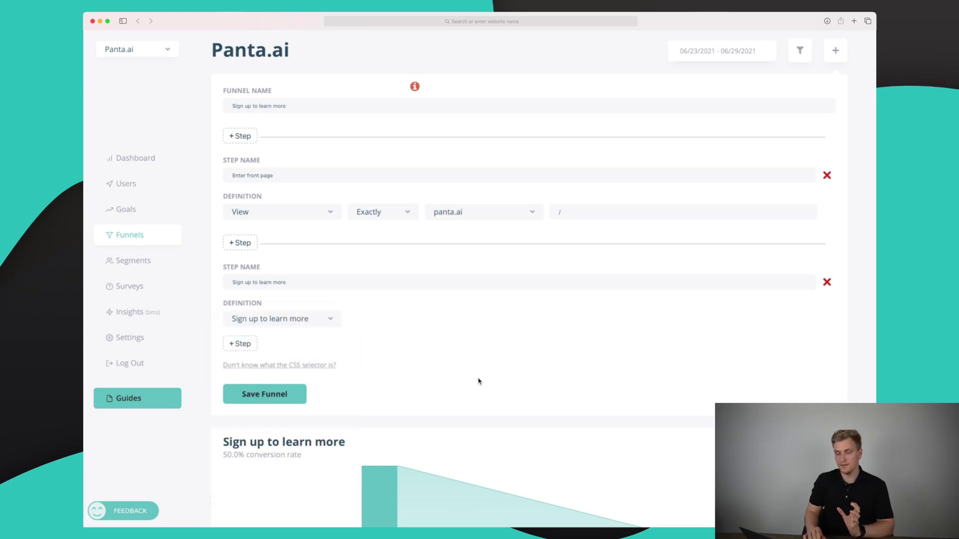
pyautogui.scroll(-2, 477, 381)
pyautogui.scroll(1, 475, 381)
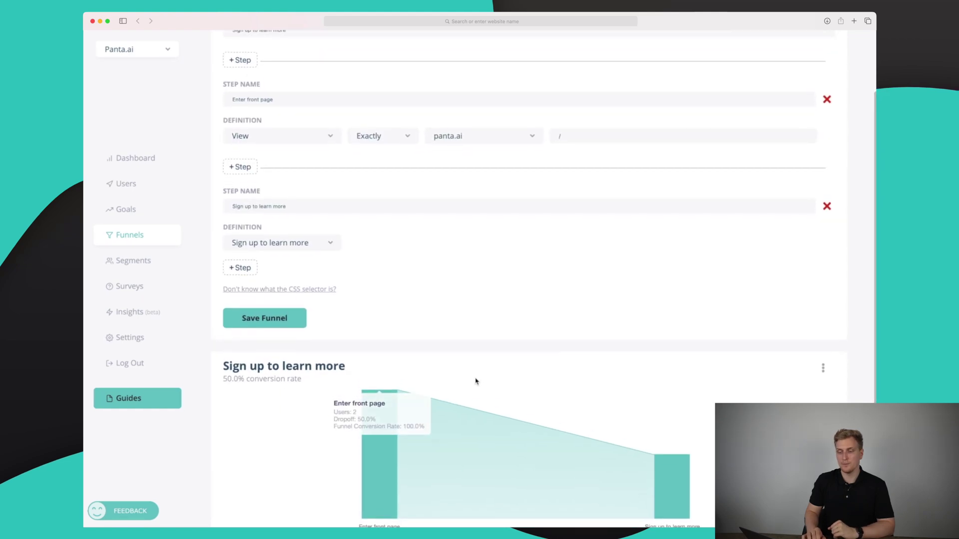
# - Add a third funnel step defined by Click with Selector, then go to Segments
pyautogui.click(246, 272)
pyautogui.click(268, 350)
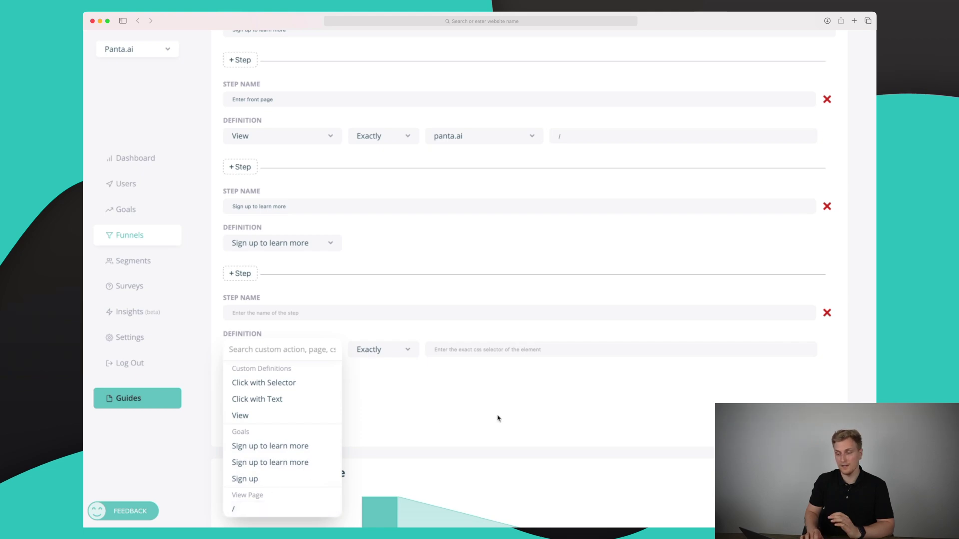
pyautogui.click(467, 413)
pyautogui.scroll(-3, 459, 414)
pyautogui.scroll(-1, 459, 414)
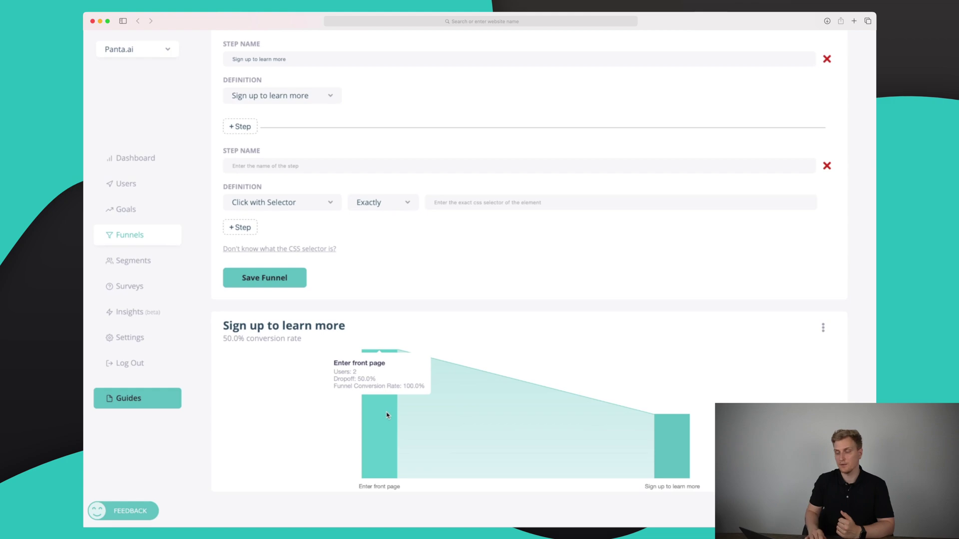
pyautogui.moveTo(662, 408)
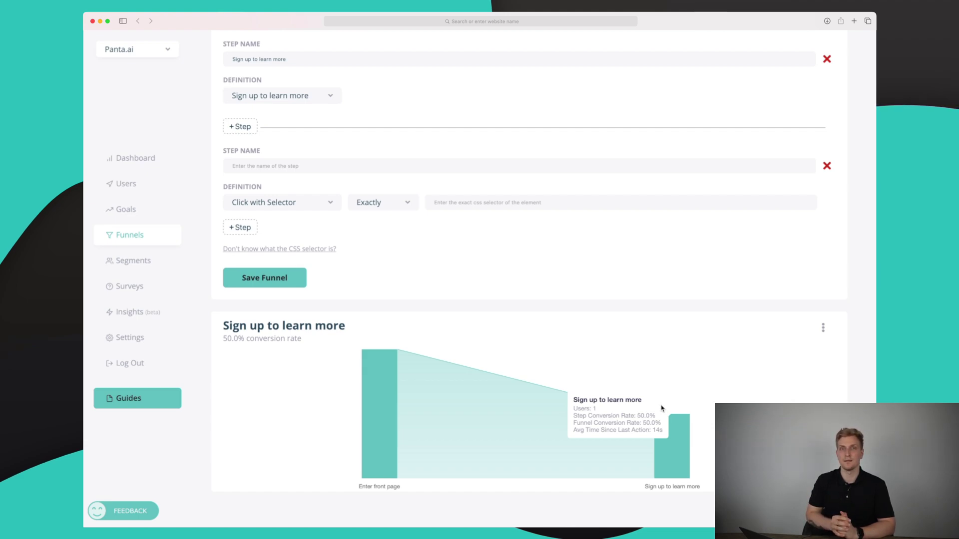
pyautogui.click(137, 265)
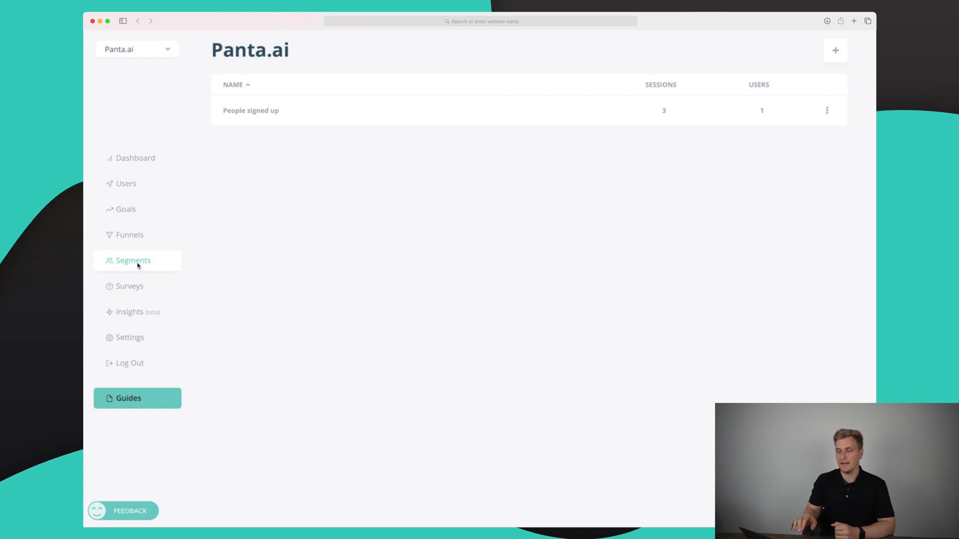
# - Define 'Test segment': users who have not done 'Sign up to learn more' in the last 7 days
pyautogui.click(843, 57)
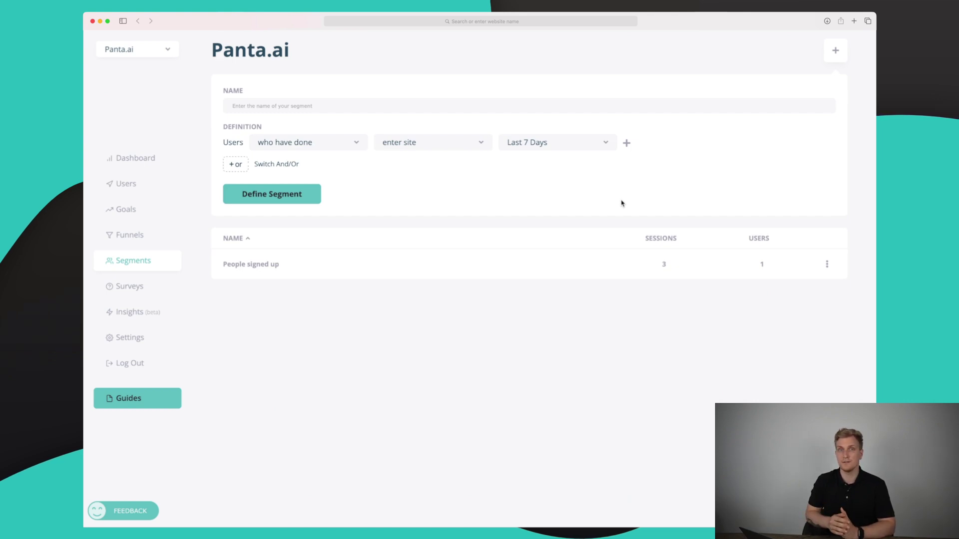
pyautogui.click(310, 145)
pyautogui.scroll(-1, 332, 210)
pyautogui.scroll(1, 329, 205)
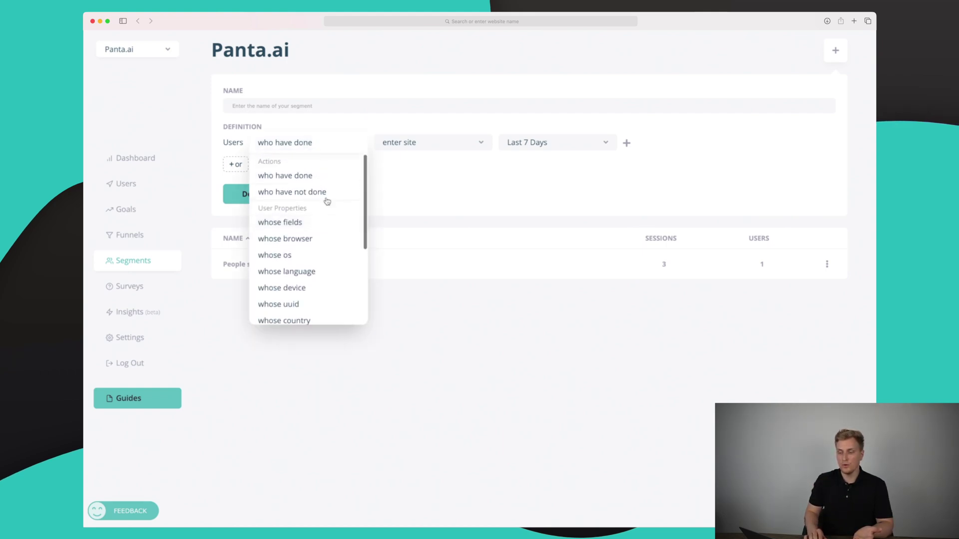
pyautogui.click(312, 195)
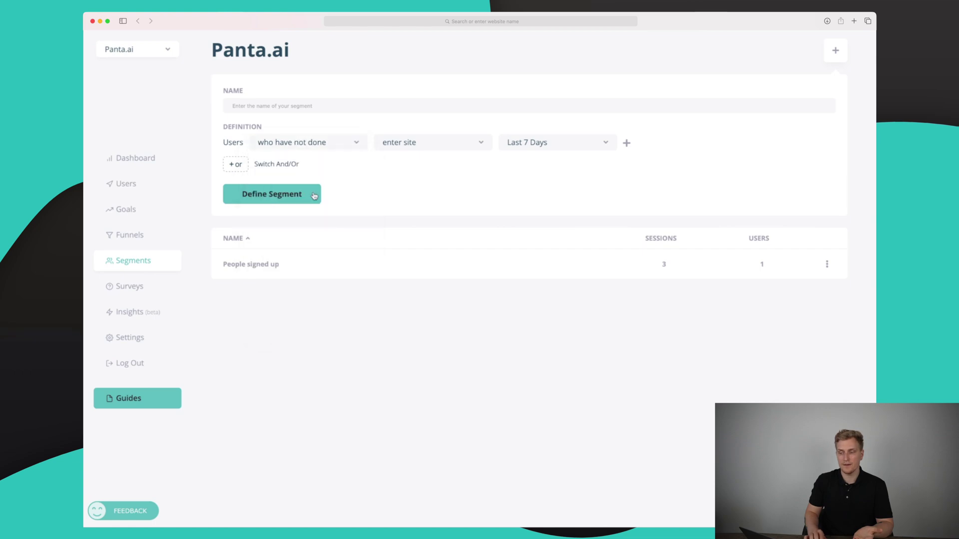
pyautogui.click(420, 144)
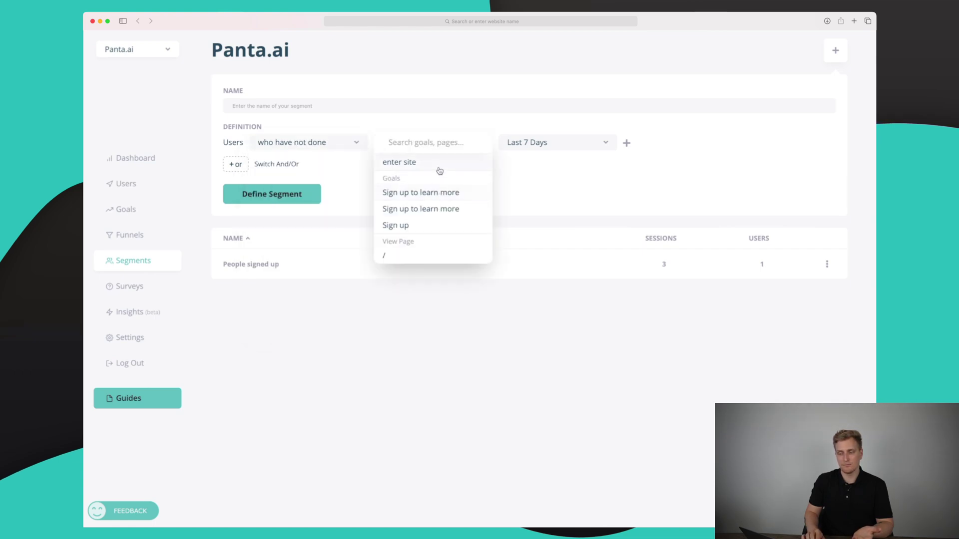
pyautogui.click(436, 195)
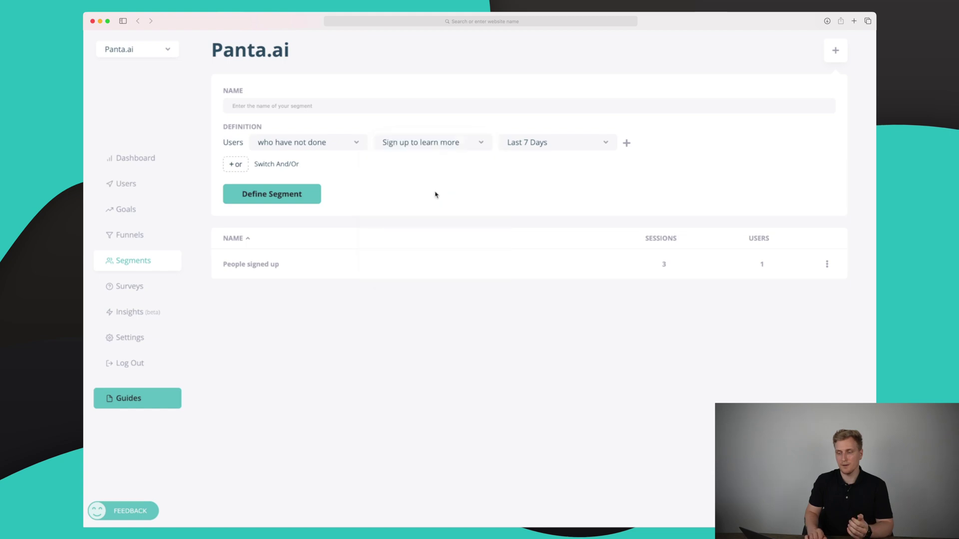
pyautogui.click(311, 202)
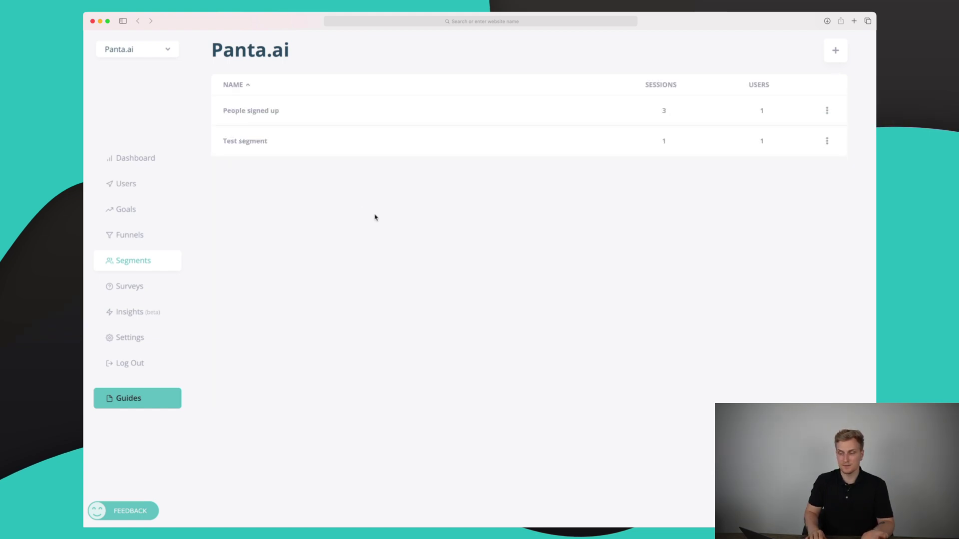
pyautogui.click(254, 110)
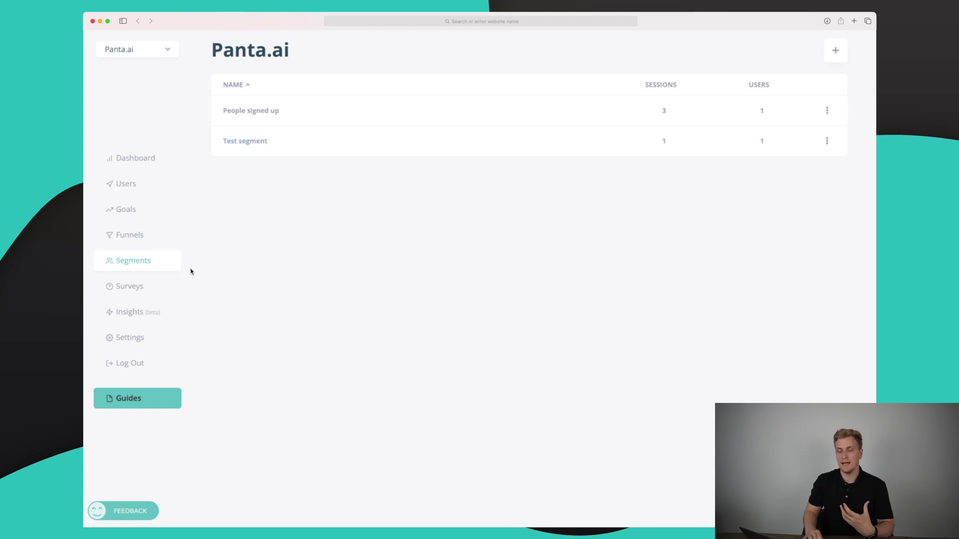
pyautogui.click(131, 288)
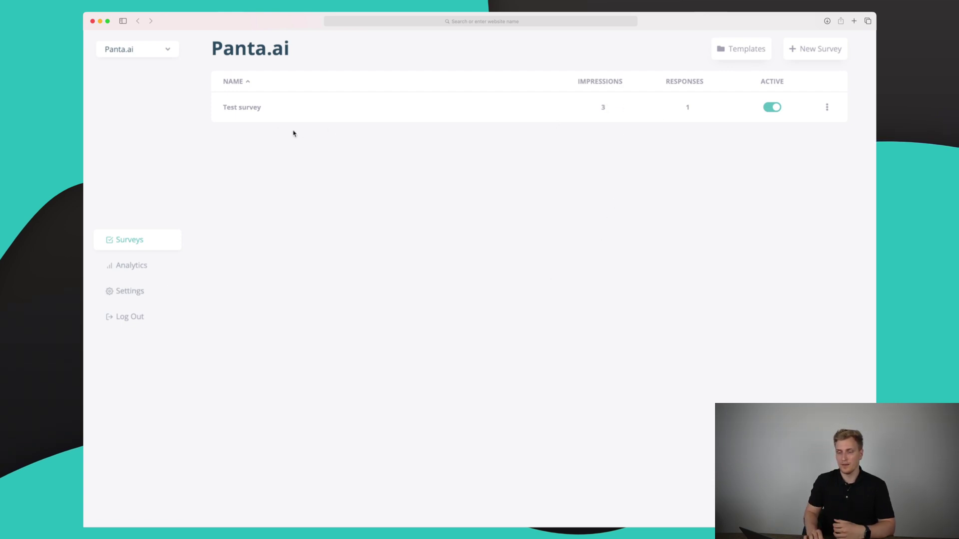
# - Open Test survey and review its Responses and its 100.0% View-to-Complete analytics funnel
pyautogui.click(251, 107)
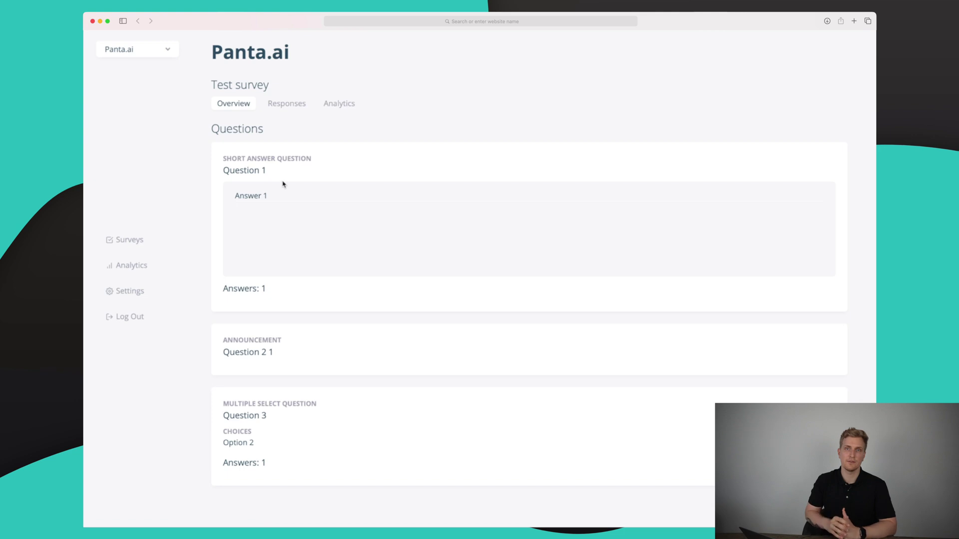
pyautogui.click(288, 105)
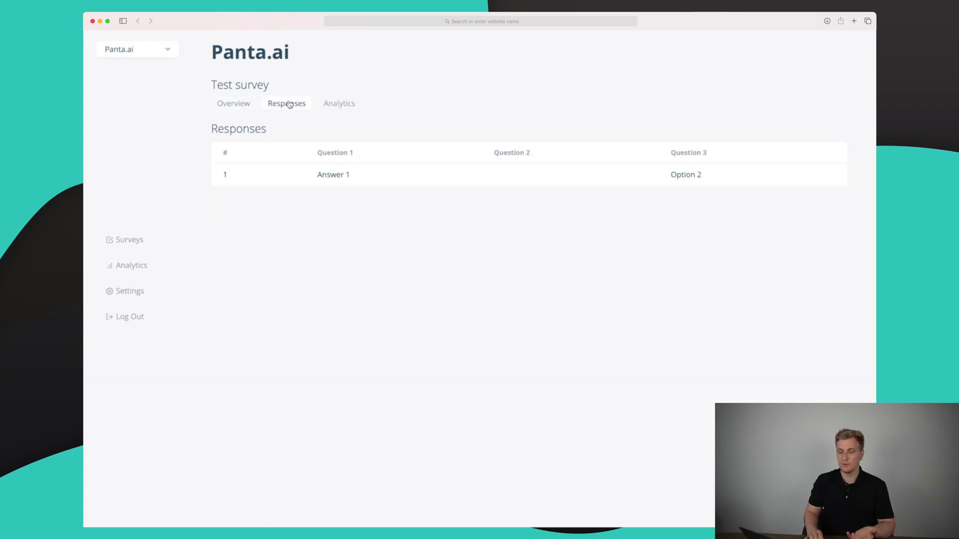
pyautogui.click(342, 104)
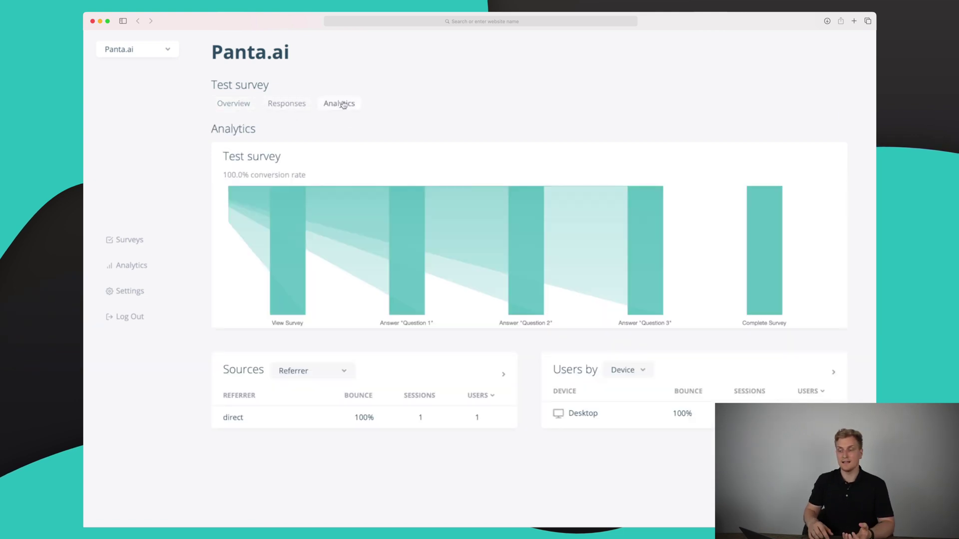
pyautogui.moveTo(295, 246)
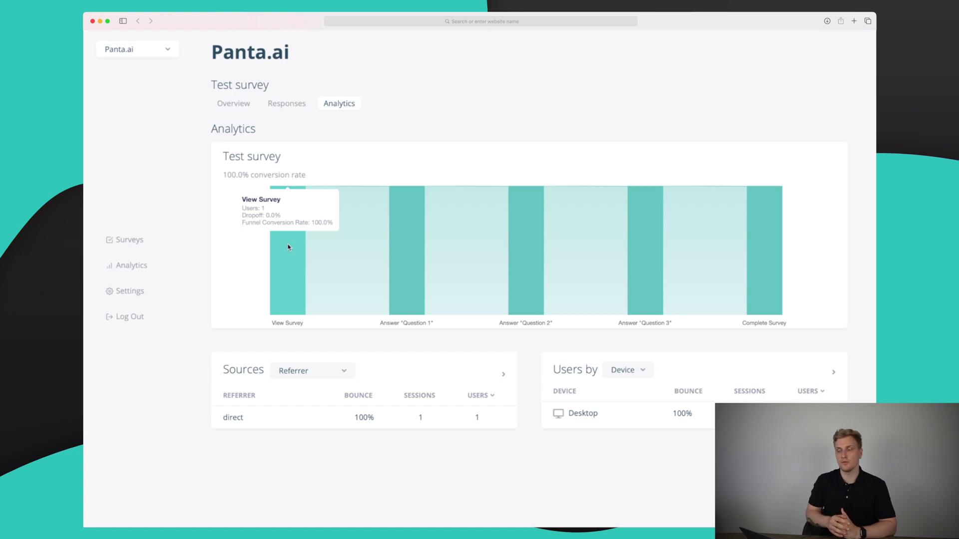
pyautogui.moveTo(540, 278)
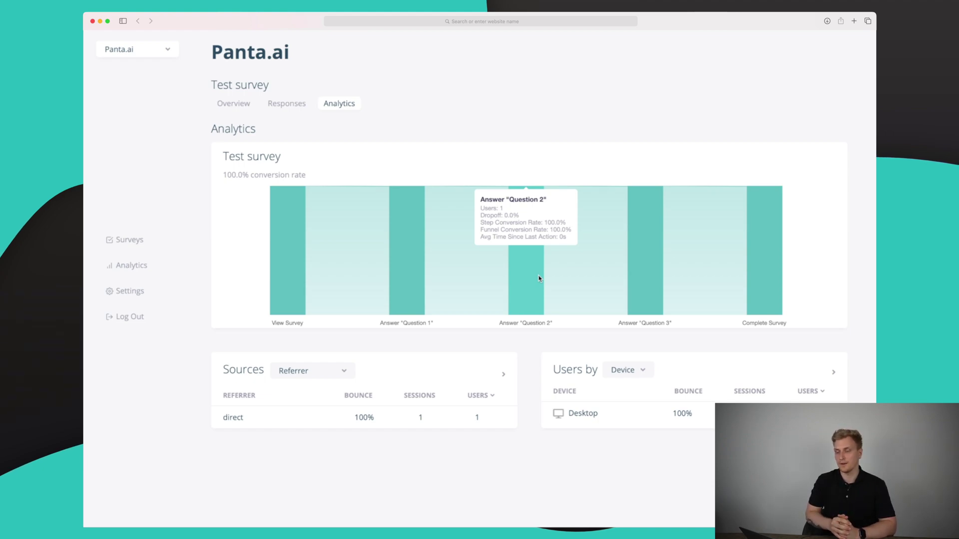
# - Create a new survey, leaving page targeting at all pages and launch timing at immediately
pyautogui.click(142, 245)
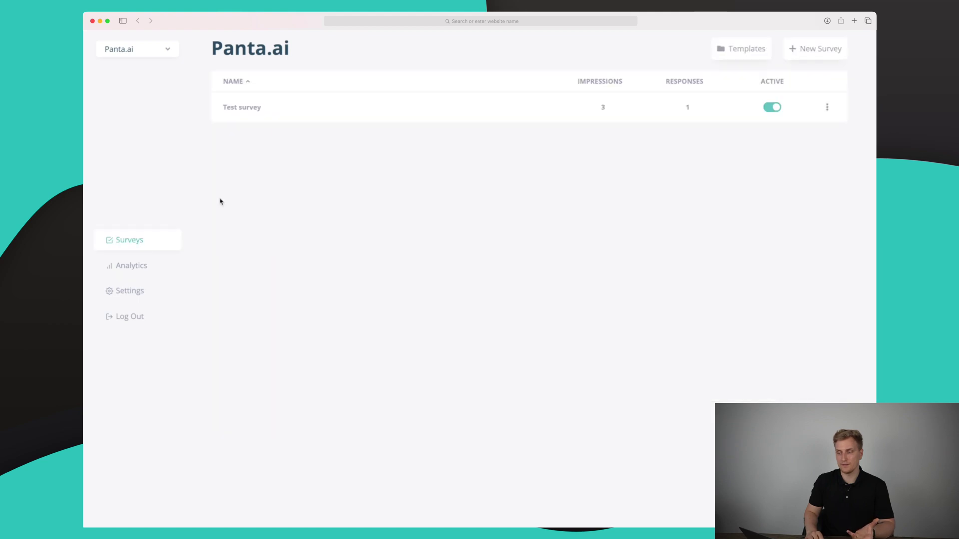
pyautogui.click(813, 50)
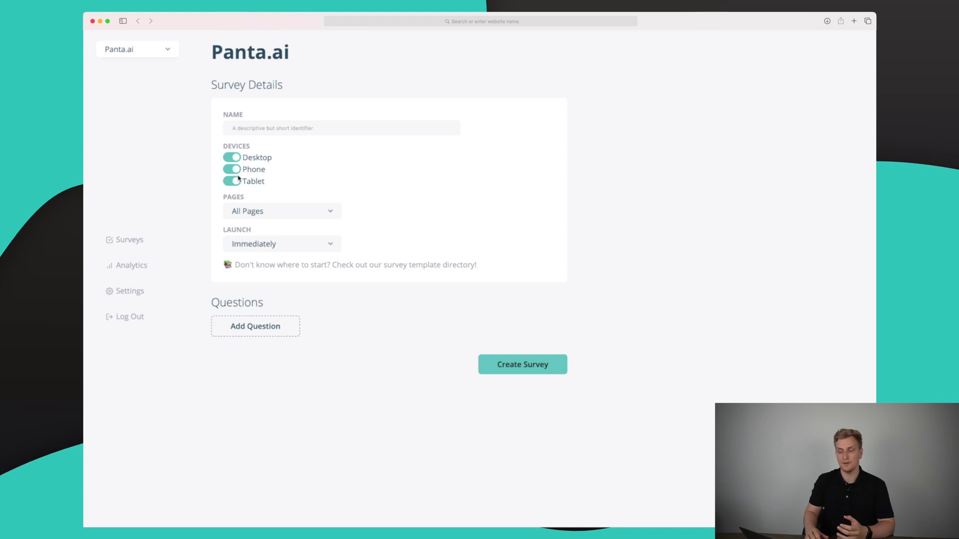
pyautogui.click(269, 211)
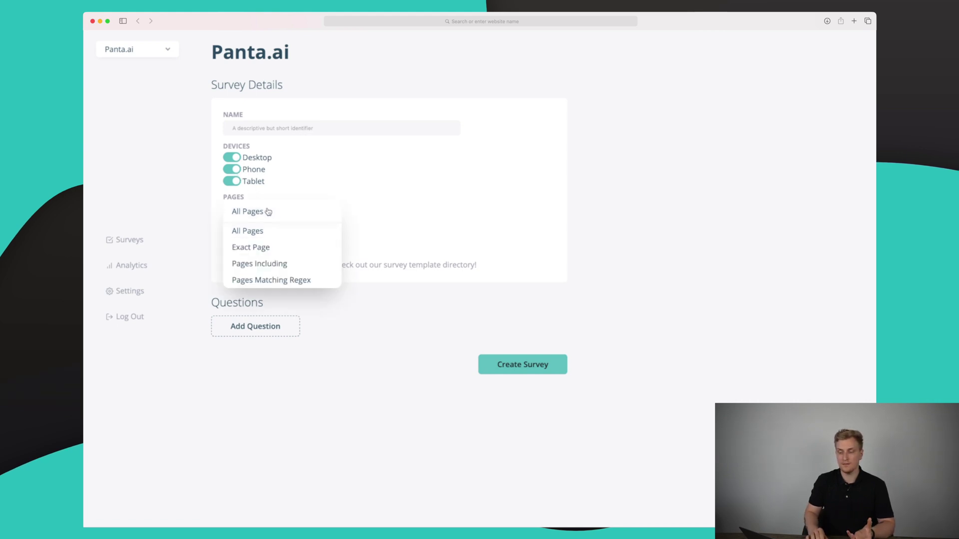
pyautogui.click(426, 233)
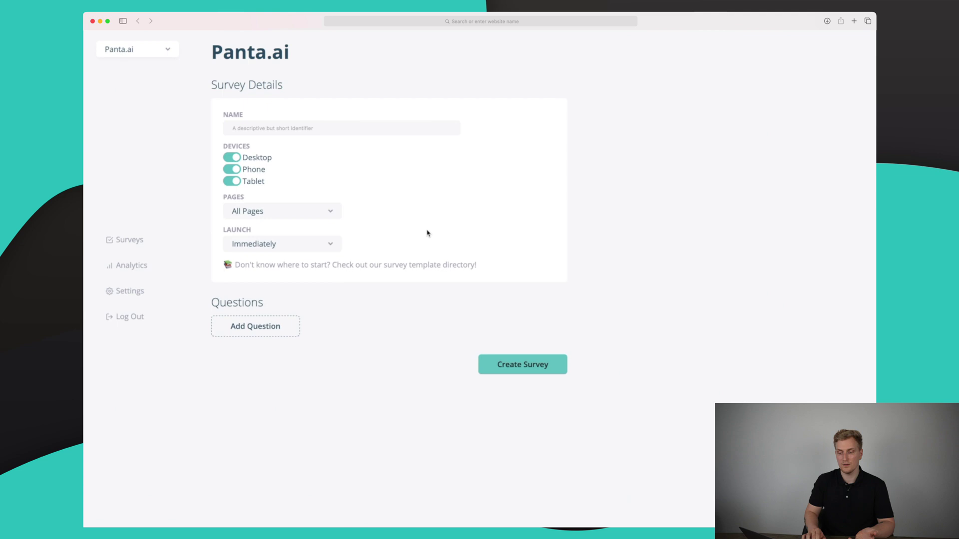
pyautogui.click(322, 249)
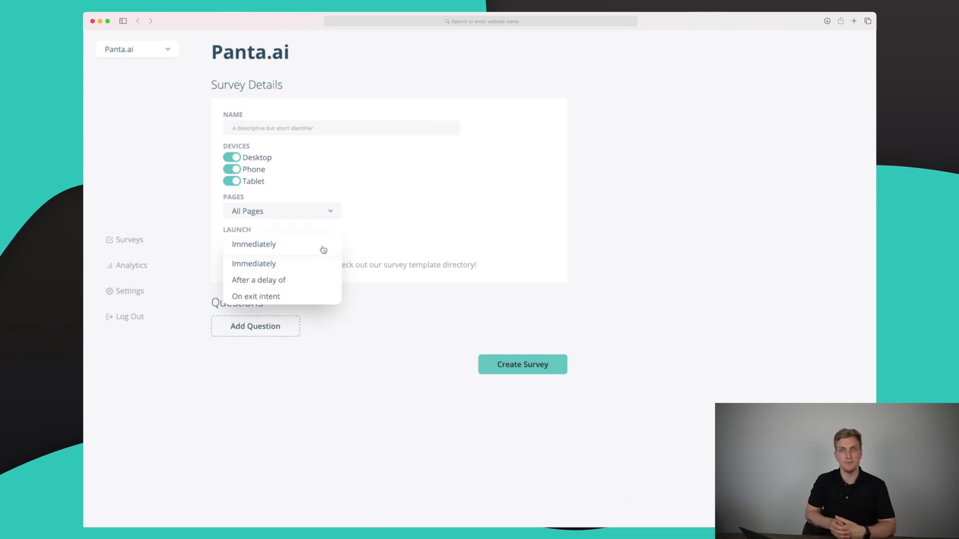
pyautogui.click(412, 222)
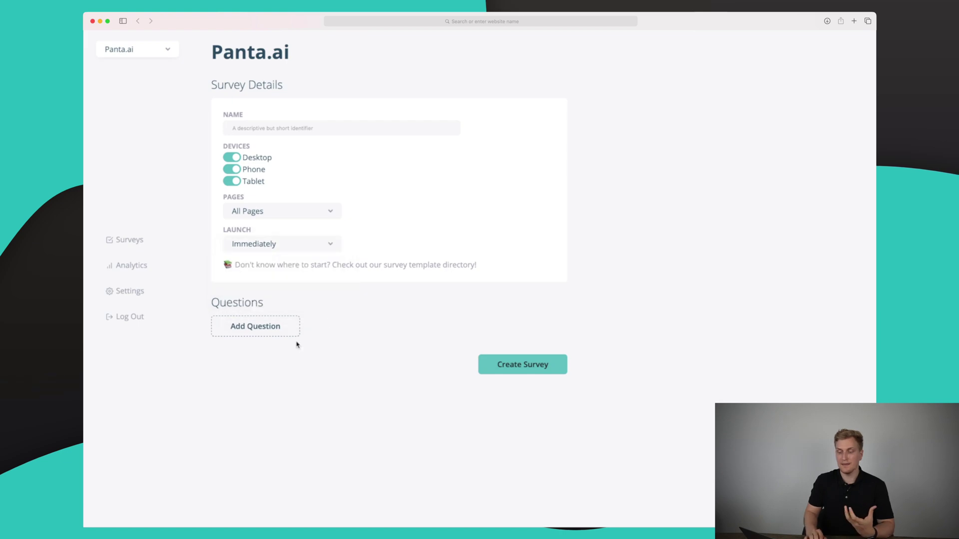
# - Add a question to the survey and make it an NPS question
pyautogui.click(275, 328)
pyautogui.click(282, 369)
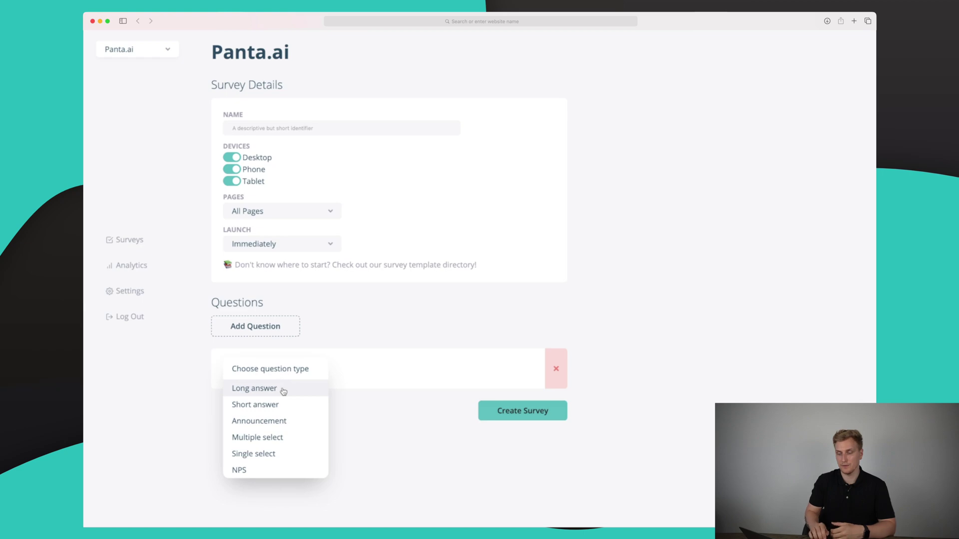
pyautogui.click(252, 472)
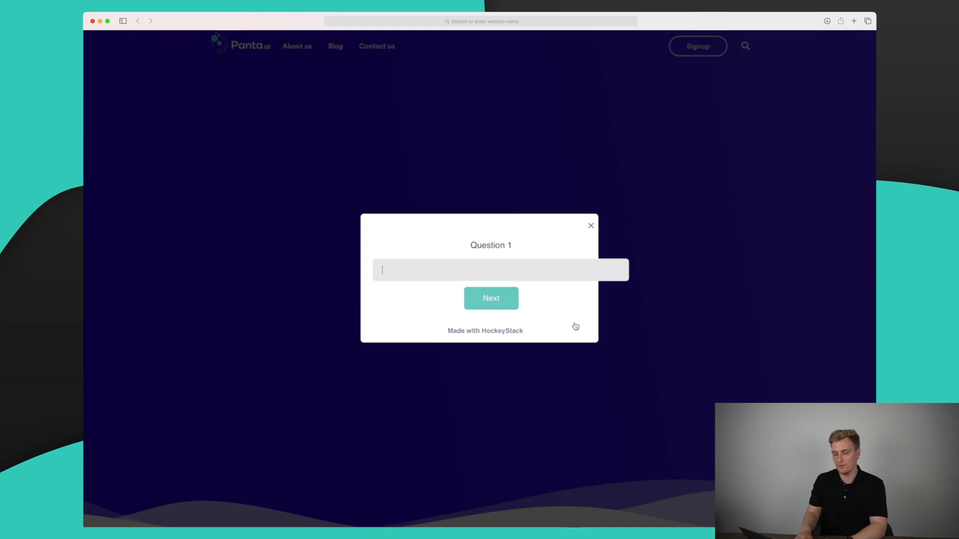
# - Skip past Questions 1 and 2, tick Option 2 on Question 3, and send the survey
pyautogui.click(495, 298)
pyautogui.click(496, 286)
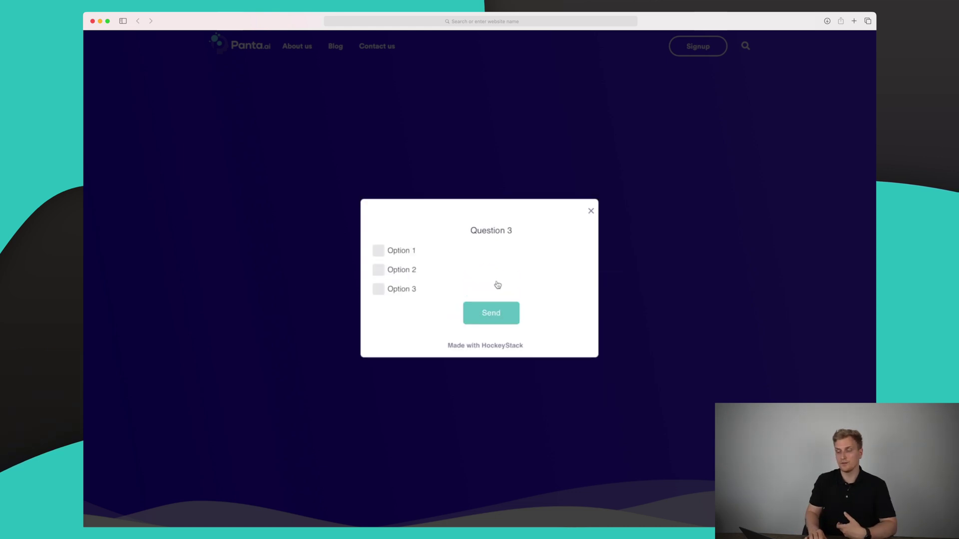
pyautogui.click(406, 270)
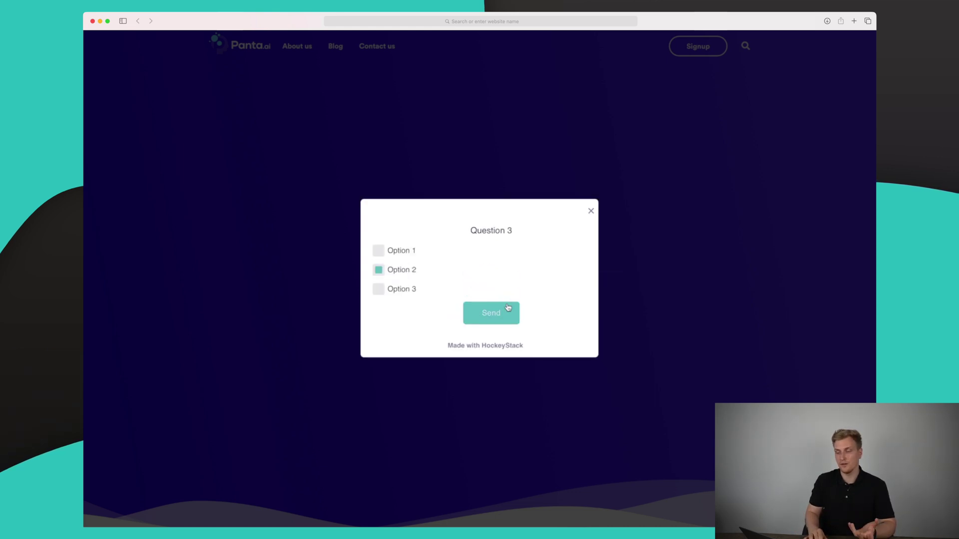
pyautogui.click(505, 310)
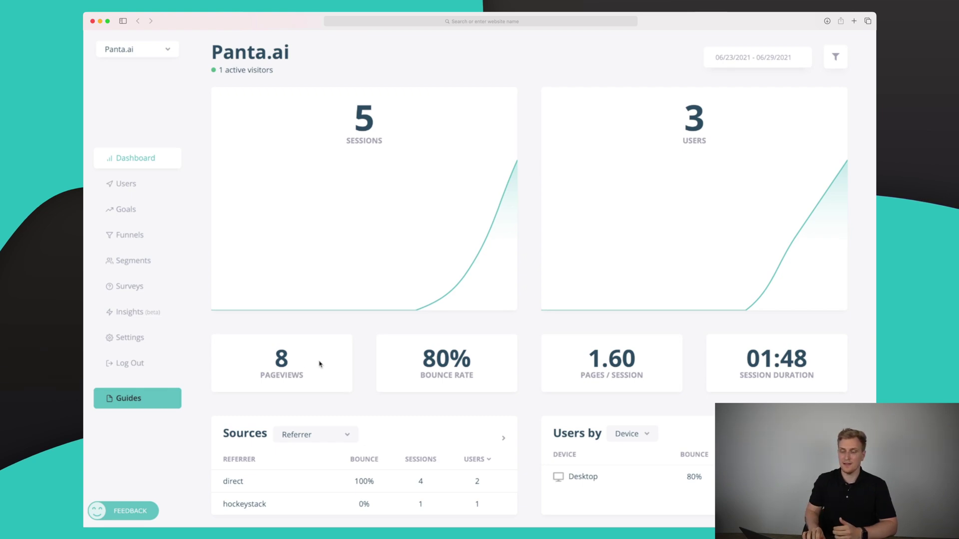
# - Go to the Insights (beta) page from the left sidebar
pyautogui.click(145, 314)
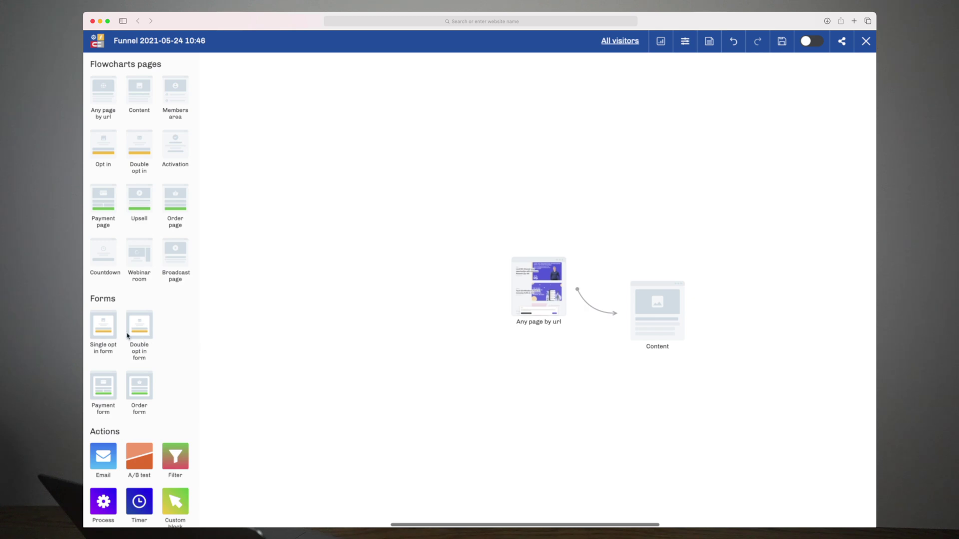
# - Place a 'Single opt in form' step on the funnel canvas to the right of Content
pyautogui.moveTo(105, 323); pyautogui.dragTo(738, 301)
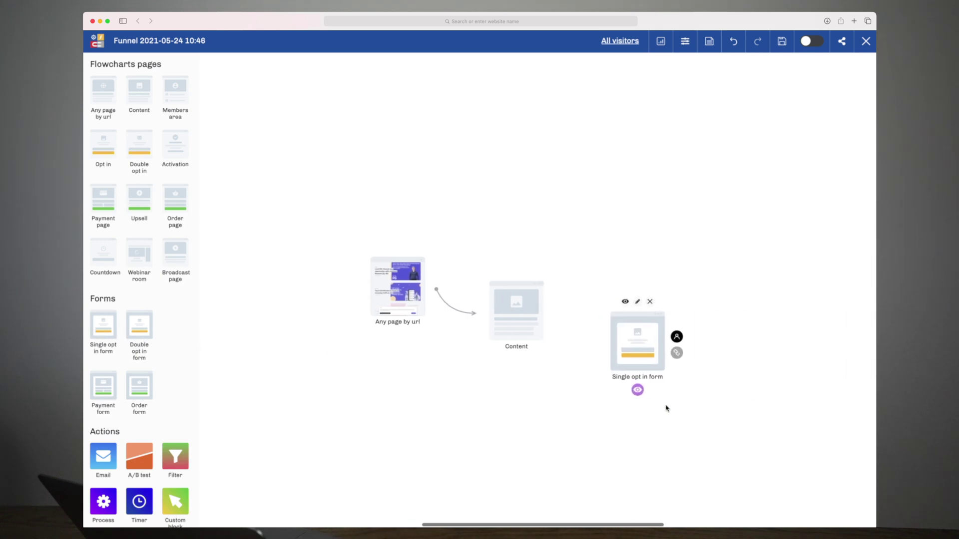